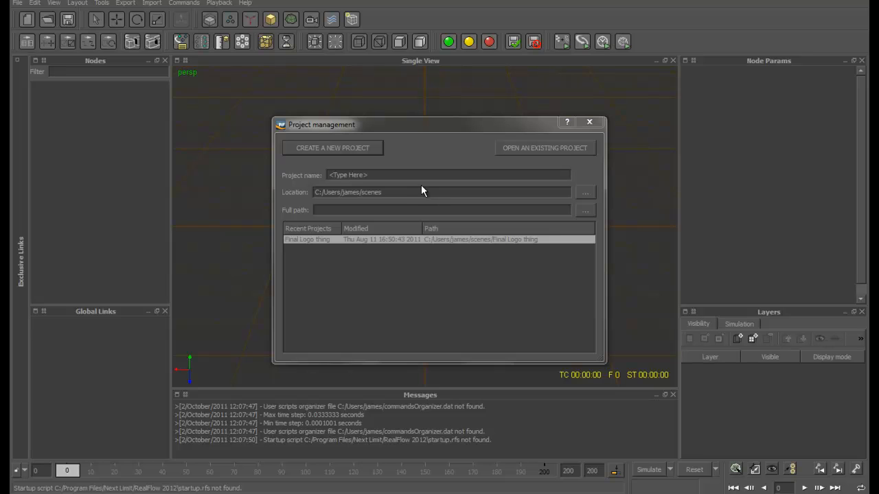
Step: Create a new project named "Morph Tut" in the default scenes location
left_click(390, 175)
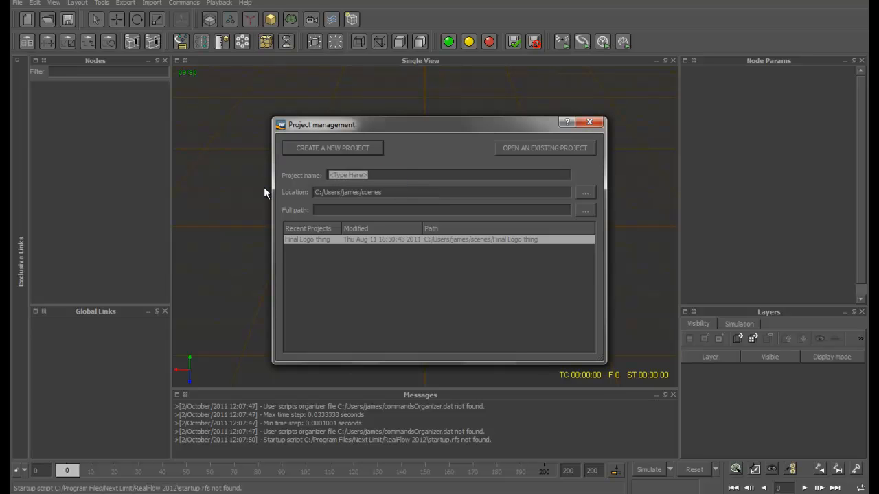
type("Morph ")
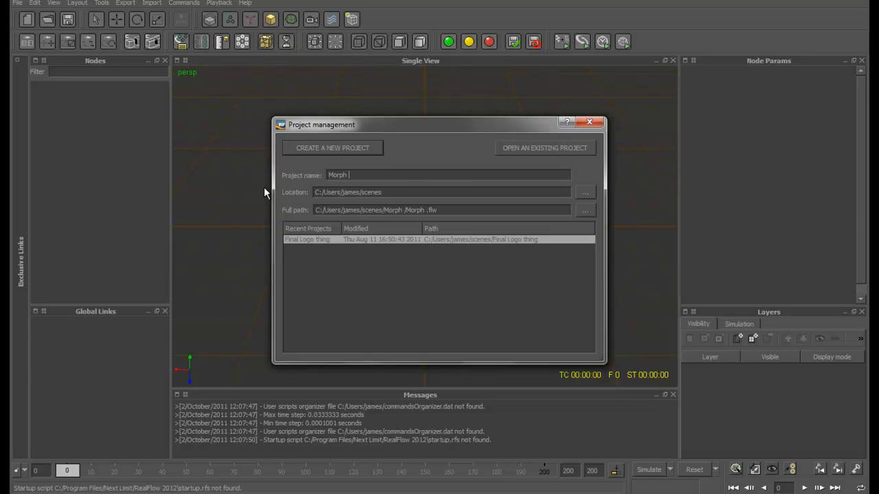
type("Tut")
left_click(363, 151)
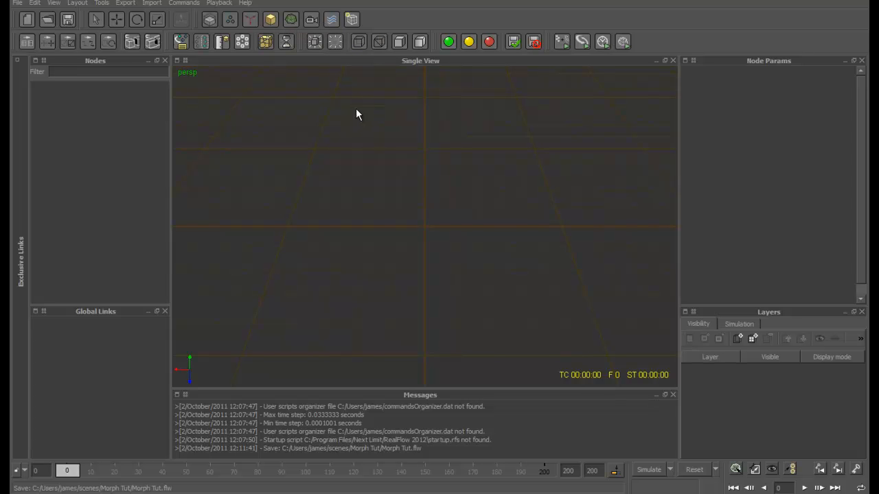
Step: Add a rocket object and a sphere object to the empty scene
mouse_move(358, 159)
left_mouse_down("alt")
mouse_move(394, 124)
mouse_move(359, 147)
mouse_move(355, 164)
left_mouse_up("alt")
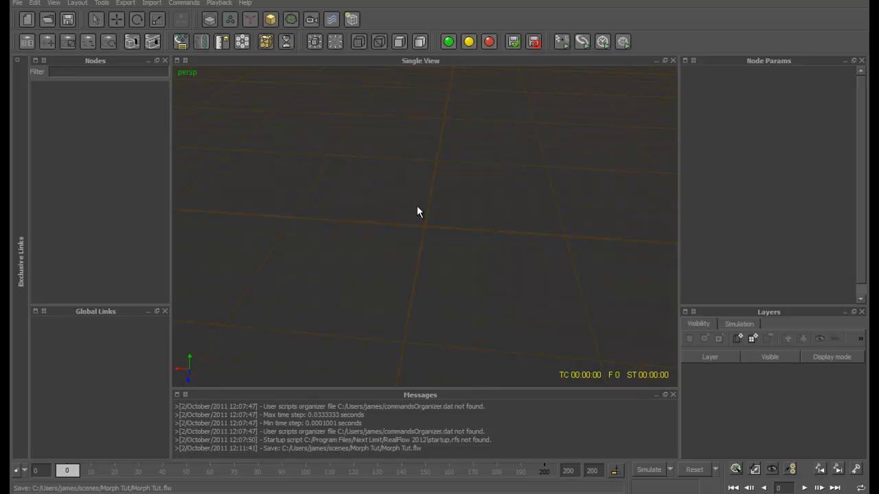
left_click_drag(399, 221, 417, 221, "alt")
mouse_move(417, 208)
left_mouse_down("alt")
mouse_move(455, 179)
mouse_move(382, 233)
mouse_move(392, 256)
mouse_move(451, 166)
mouse_move(405, 208)
left_mouse_up("alt")
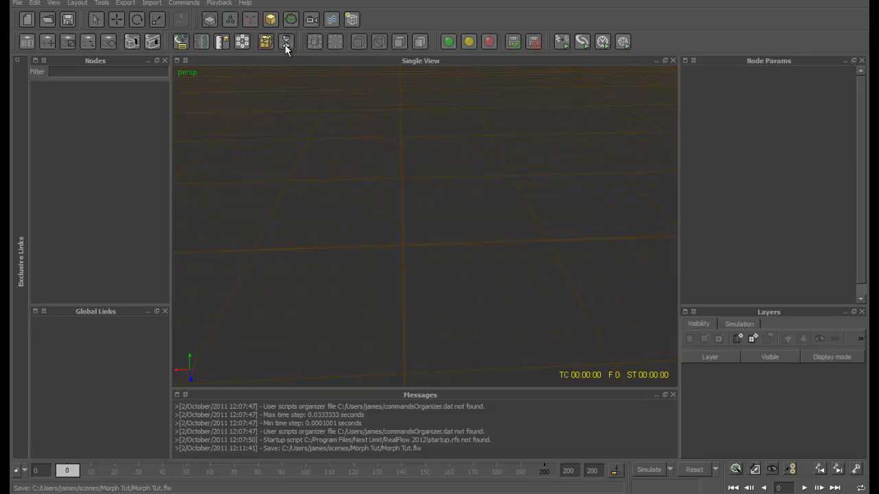
left_click(272, 17)
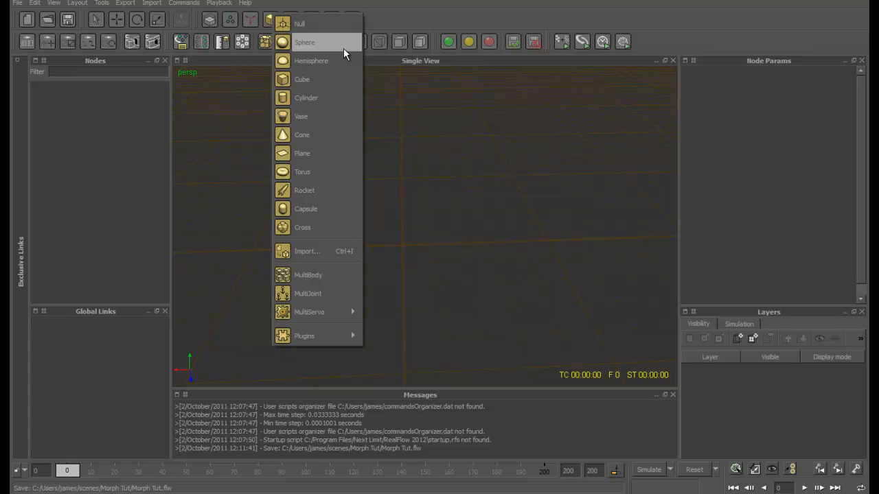
left_click(307, 187)
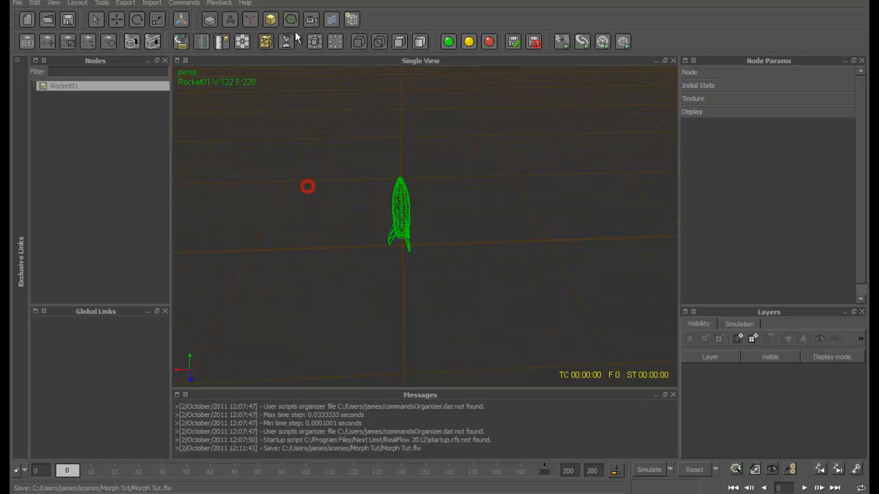
left_click(271, 19)
left_click(304, 45)
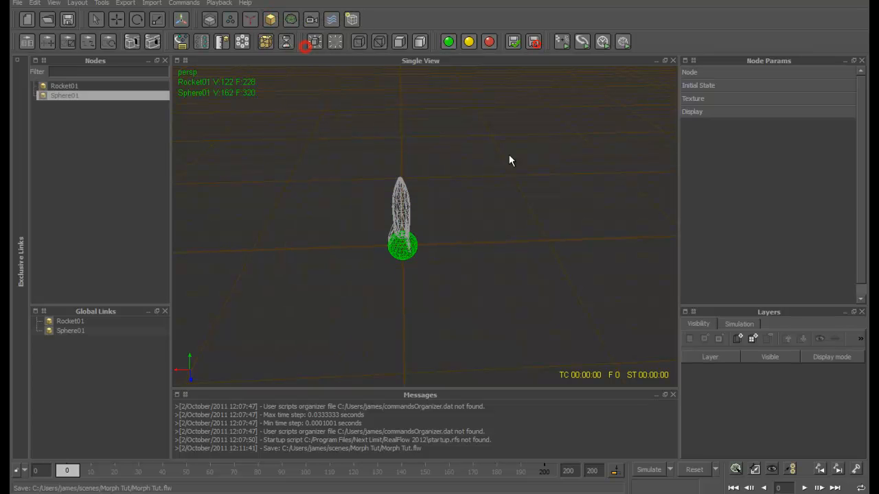
Step: Raise the sphere to about 1.40 on Y and scale it to about 1.38 in X, 1.52 in Y and 1.46 in Z
left_click(116, 19)
left_click_drag(403, 203, 404, 165)
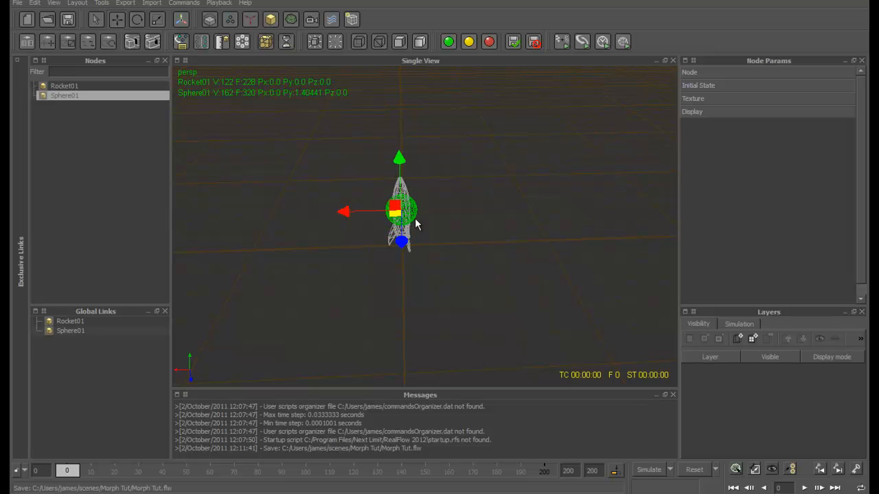
left_click(153, 19)
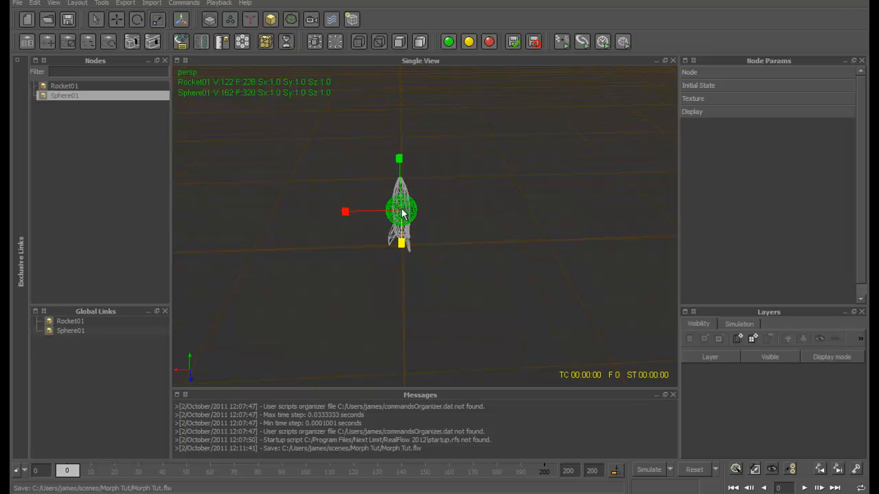
left_click_drag(401, 202, 400, 180)
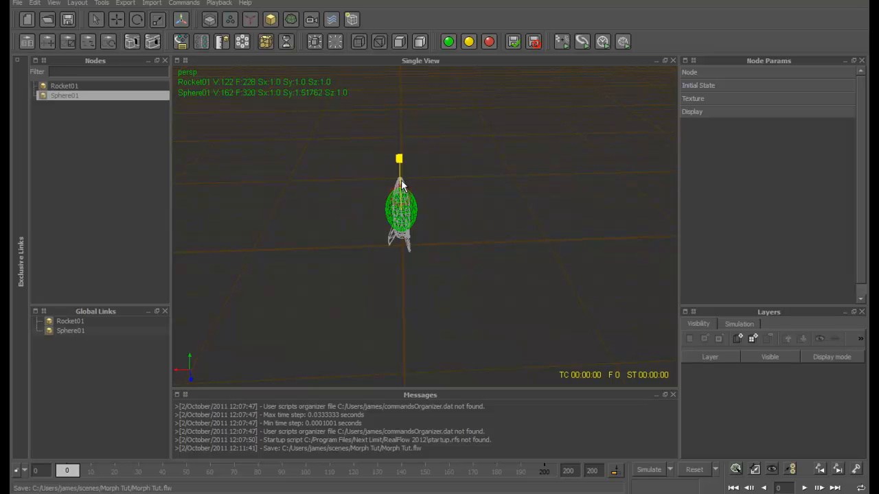
left_click_drag(375, 210, 398, 241)
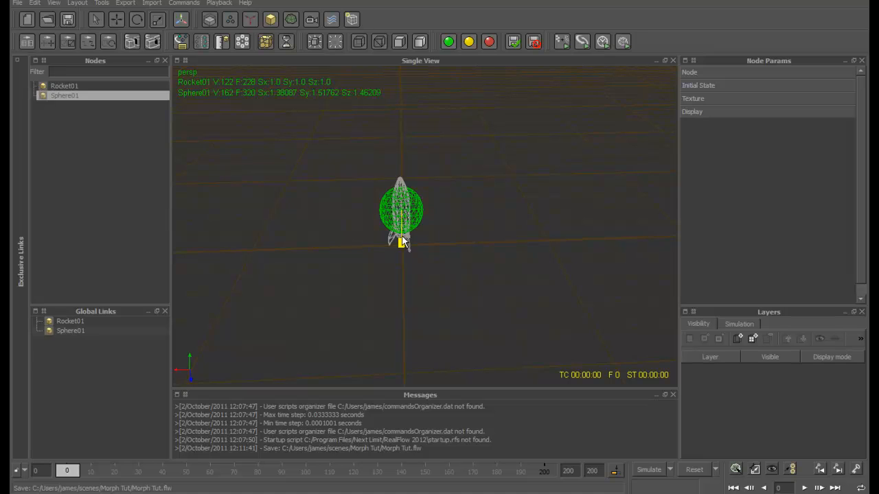
left_click(449, 233)
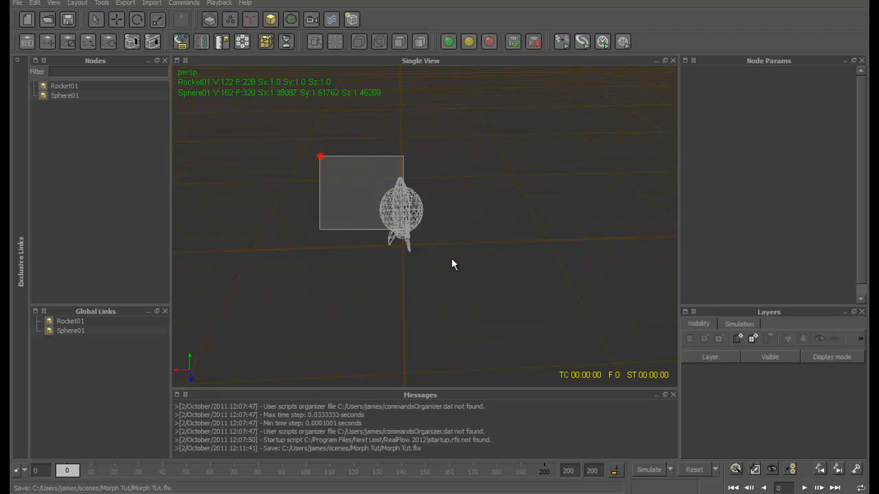
left_click_drag(355, 196, 531, 312)
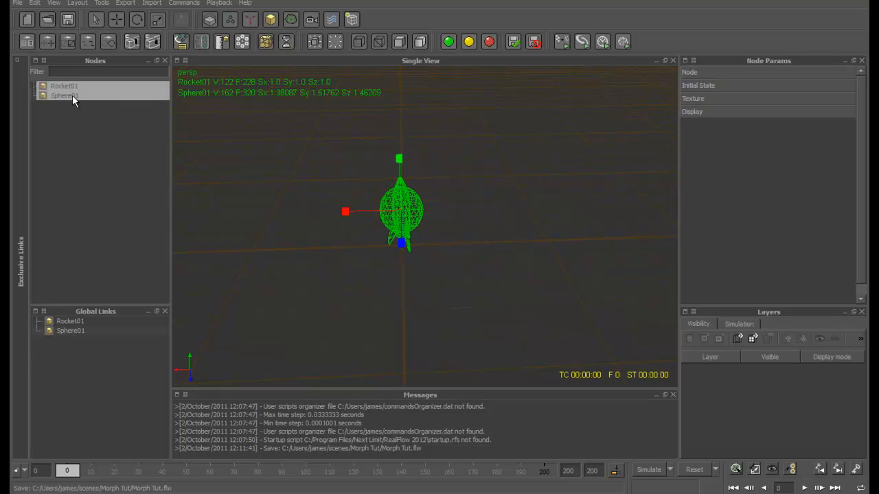
left_click_drag(106, 390, 66, 320)
left_click(96, 171)
left_click(322, 268)
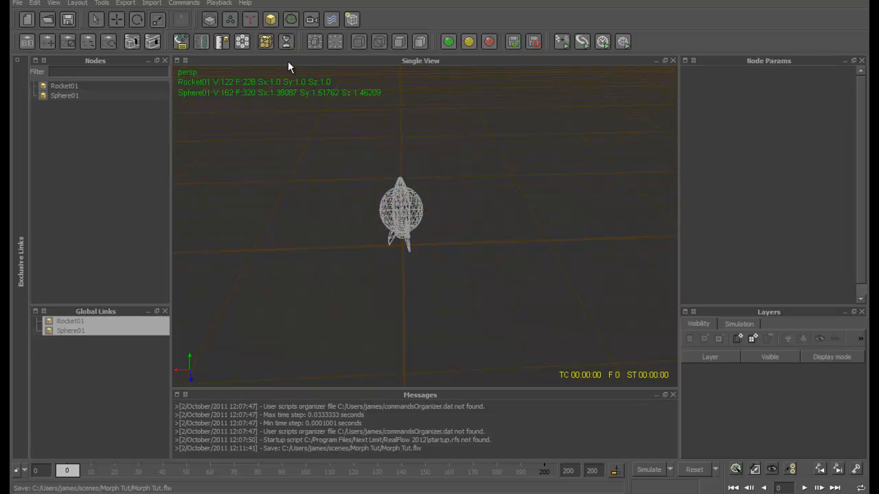
Step: Add a Fill Object particle emitter with Rocket01 as its source object and turn on Fill Volume
left_click(230, 21)
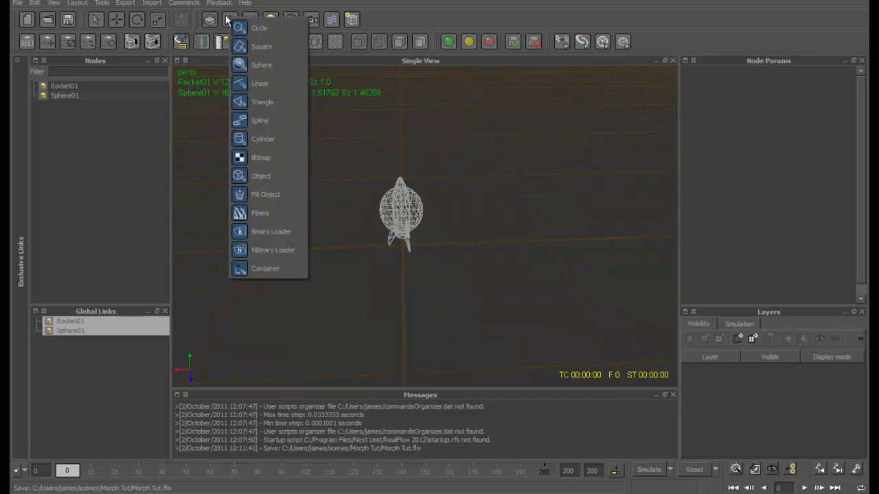
left_click(265, 194)
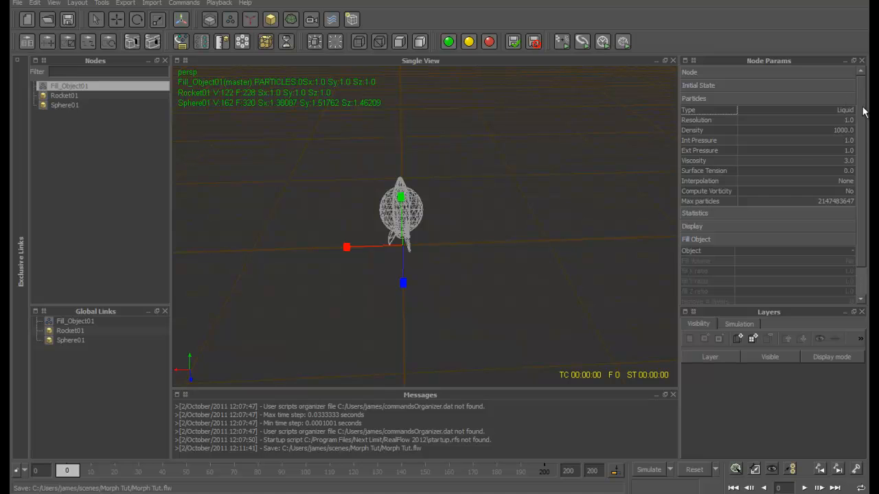
scroll(858, 110, "down", 2)
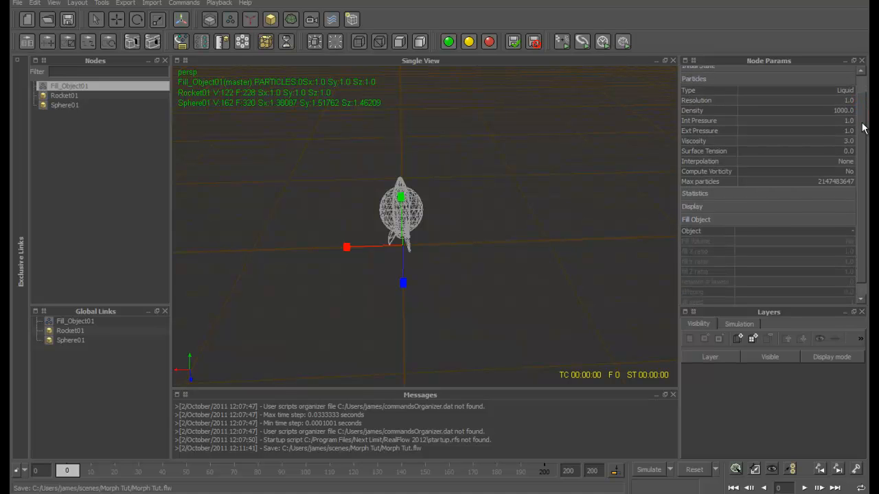
scroll(863, 124, "up", 2)
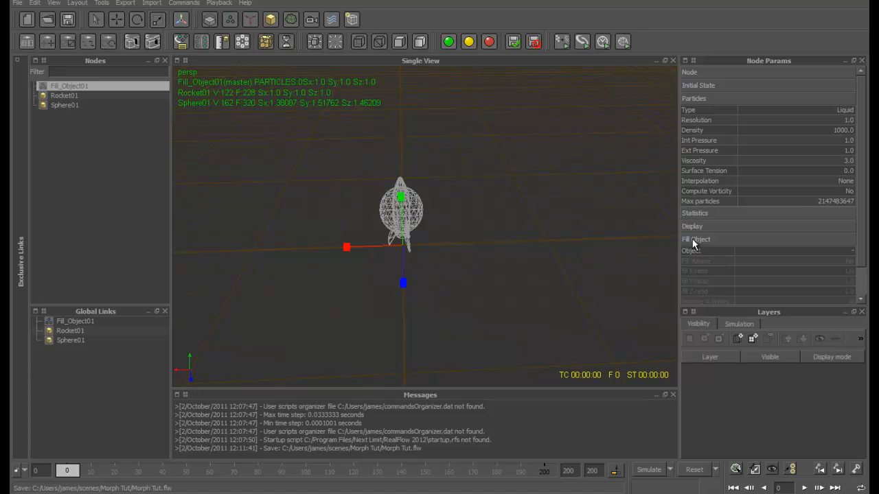
left_click(771, 251)
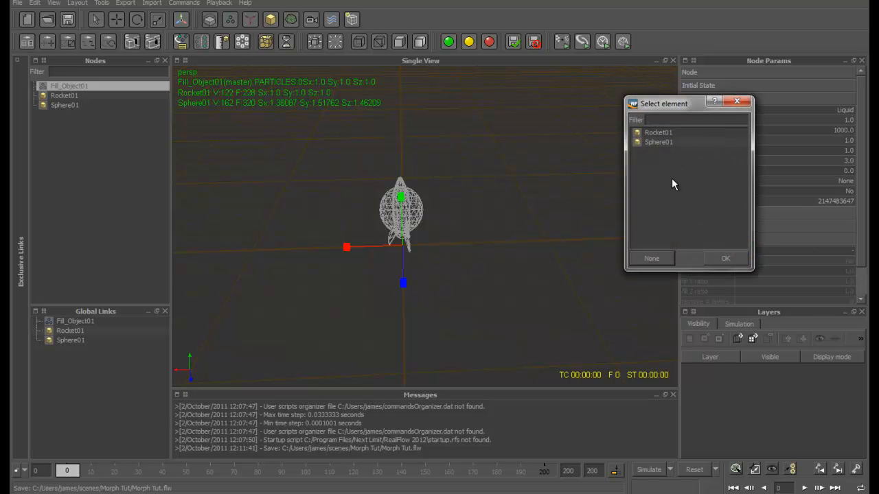
left_click(660, 133)
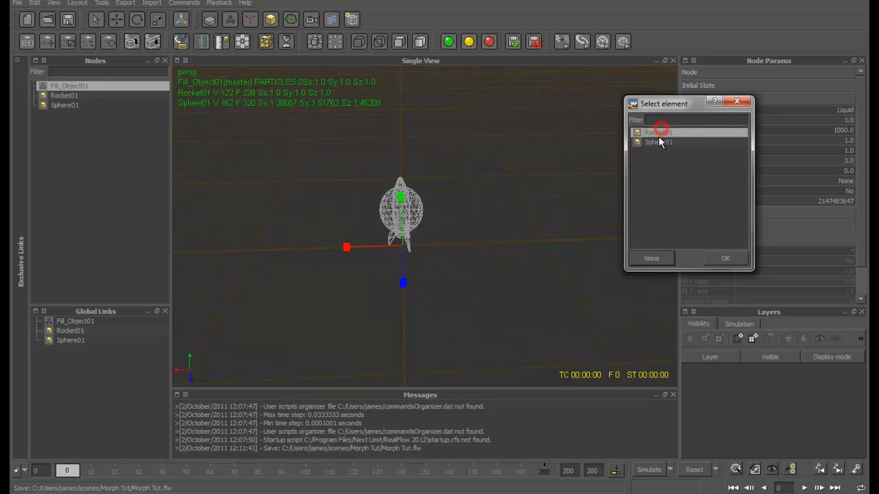
left_click(726, 258)
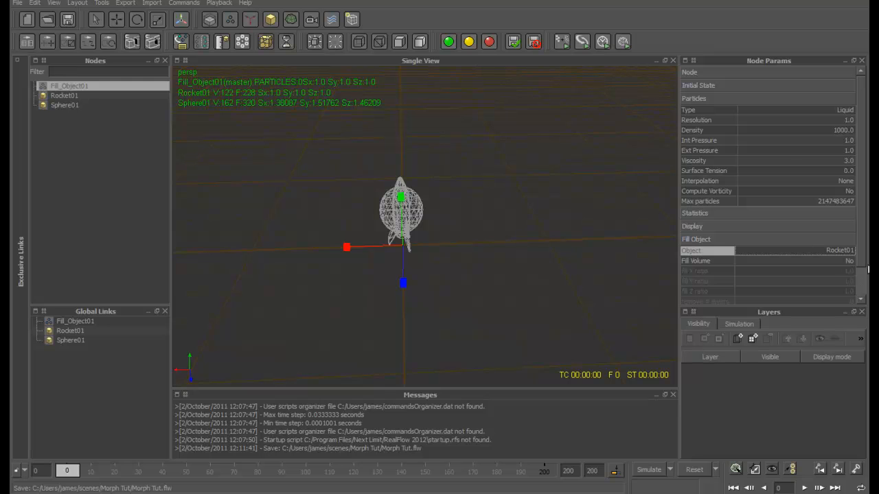
left_click(849, 260)
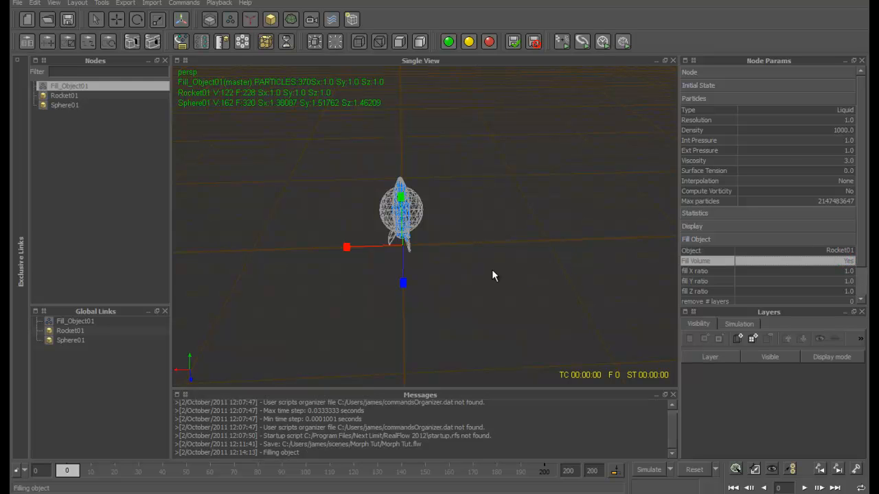
mouse_move(861, 211)
left_mouse_down()
mouse_move(861, 247)
mouse_move(858, 206)
left_mouse_up()
Step: Hide both the rocket and the sphere by setting their Visible display option to No
left_click(65, 95)
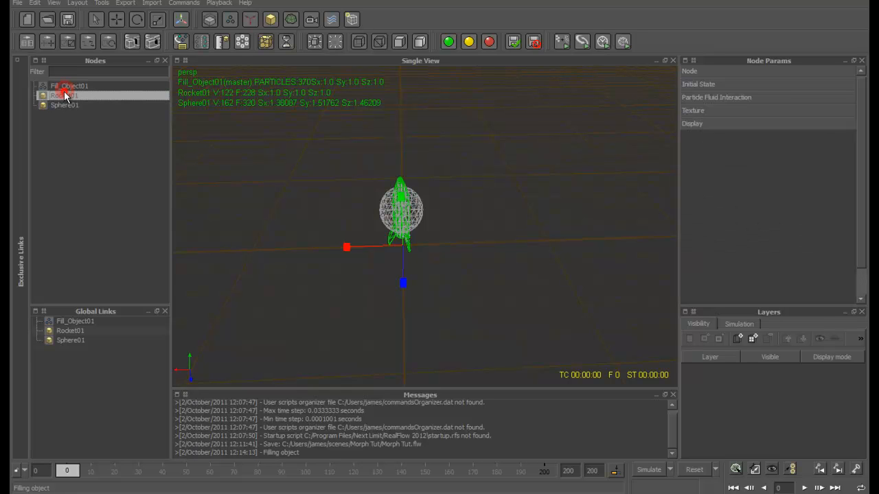
left_click(65, 104, "ctrl")
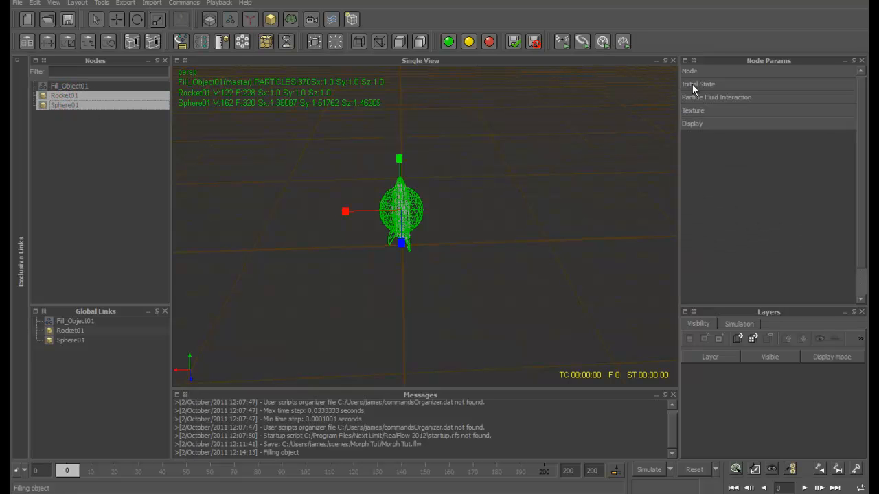
left_click(694, 123)
left_click(844, 135)
left_click(571, 212)
Step: Set the fill emitter's particle resolution to 2.0 and reset the simulation data to refill the rocket
left_click(55, 86)
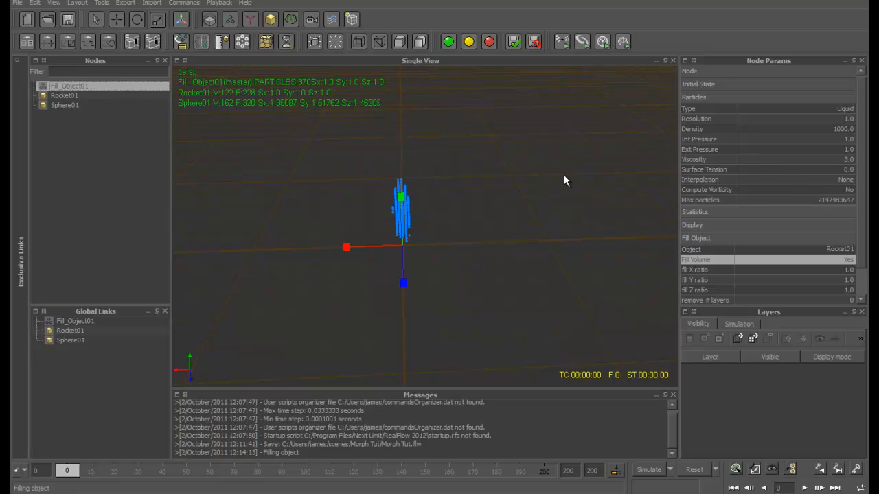
left_click_drag(859, 202, 525, 256)
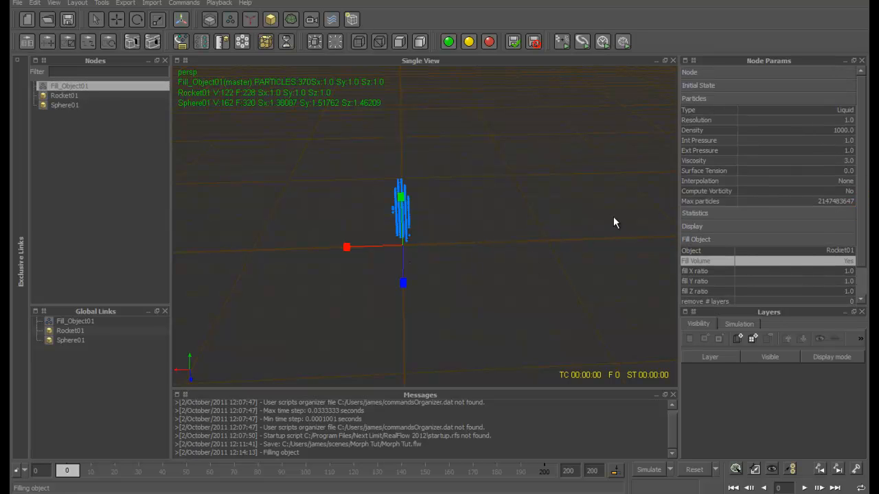
double_click(838, 119)
type("5")
left_click(658, 207)
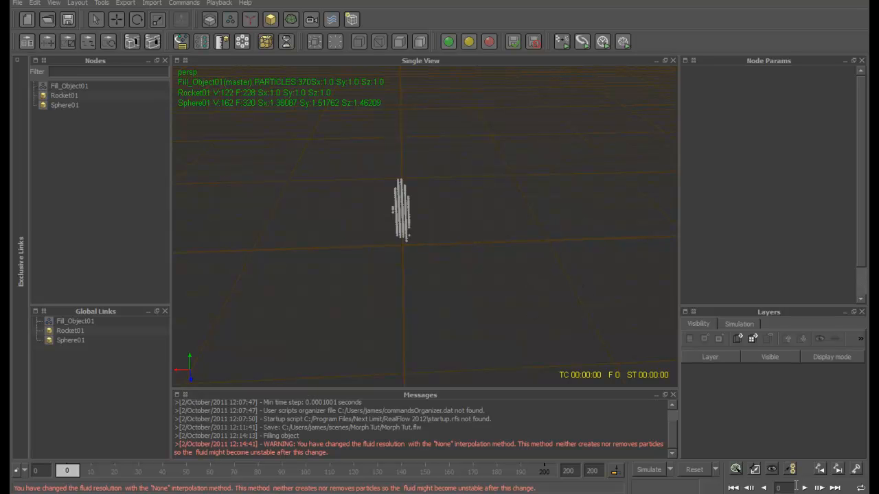
left_click(694, 470)
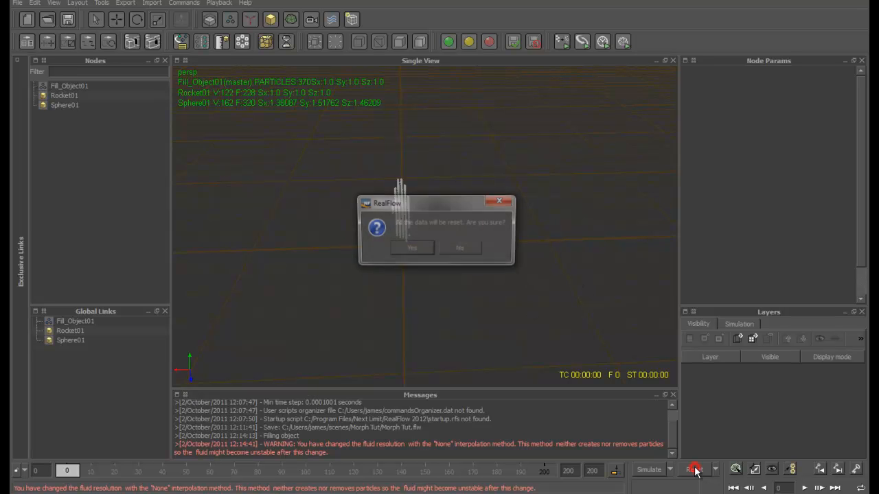
left_click(411, 248)
Step: Set the Simulation state of both the rocket and the sphere to Inactive
left_click_drag(595, 231, 545, 215, "alt")
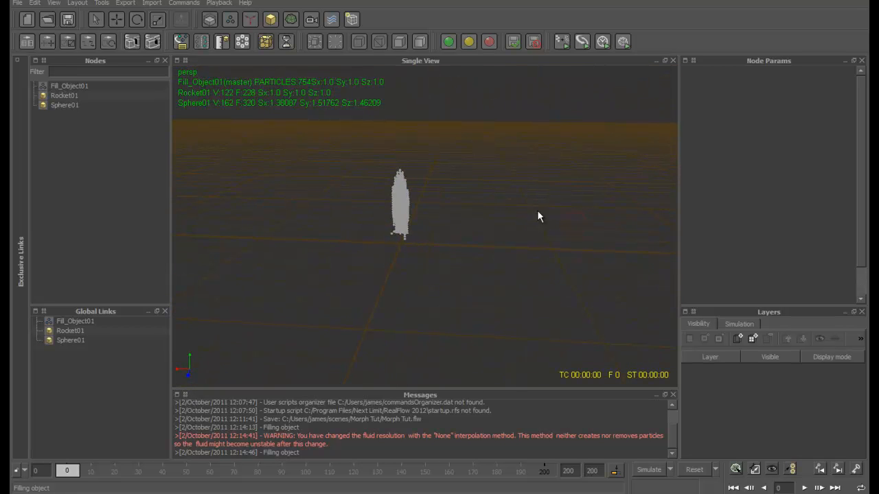
left_click(60, 97)
left_click(63, 106, "ctrl")
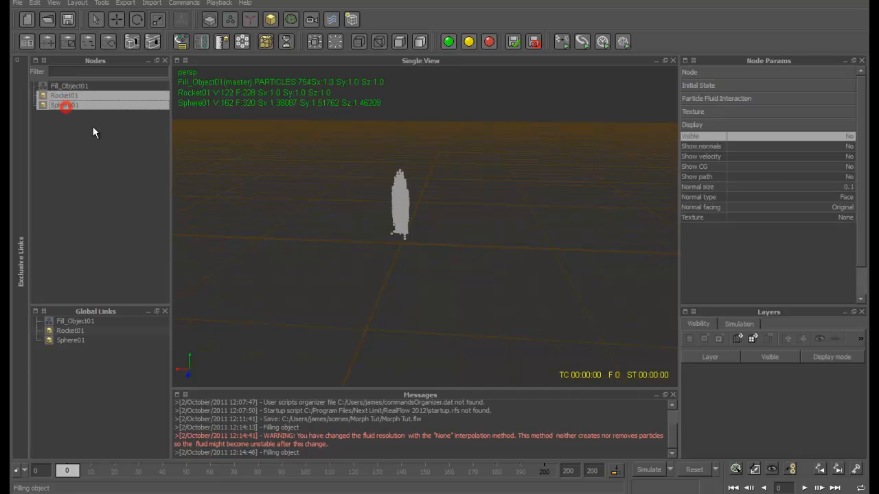
left_click(699, 77)
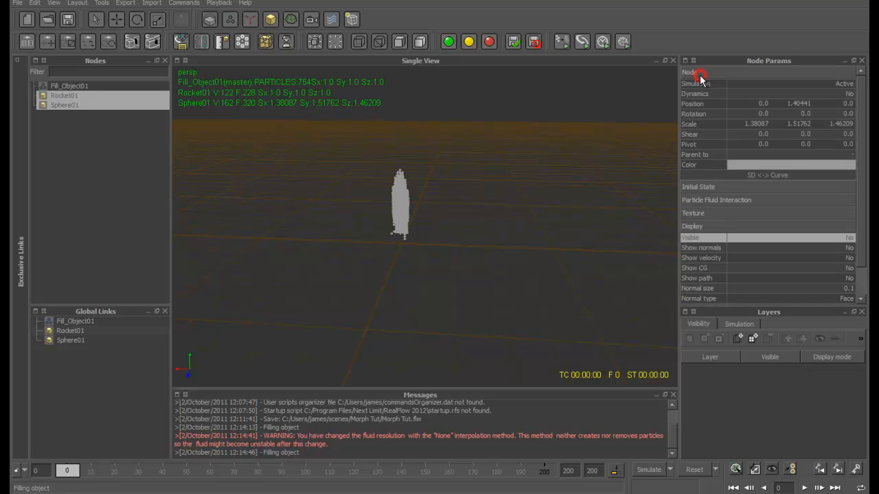
left_click(842, 82)
left_click(824, 92)
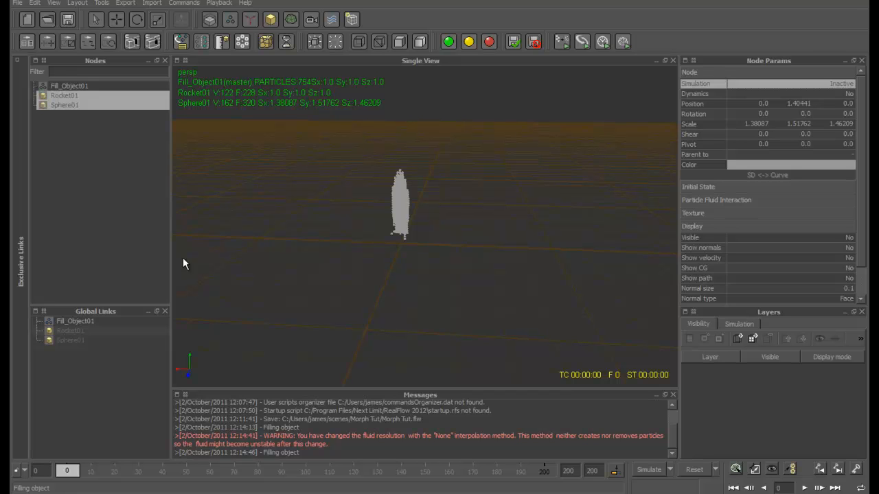
Step: Change the fill emitter's particle resolution again and reset the simulation data to refill the rocket
left_click(91, 86)
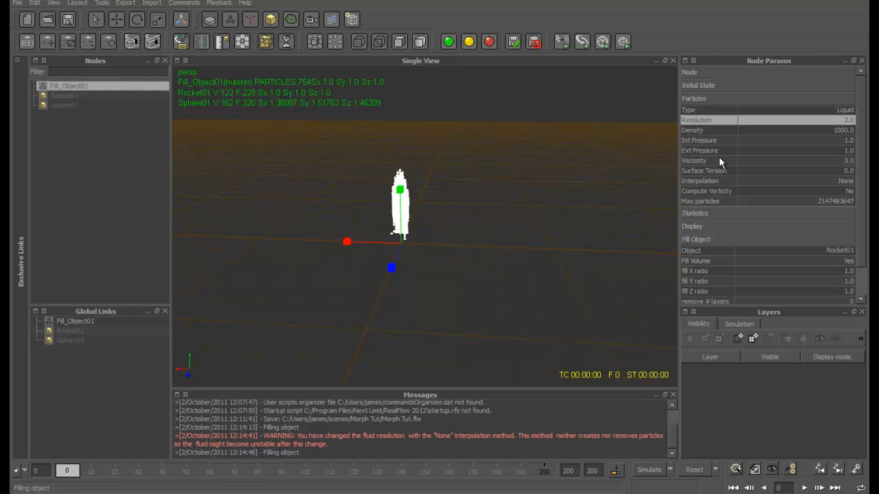
left_click(847, 120)
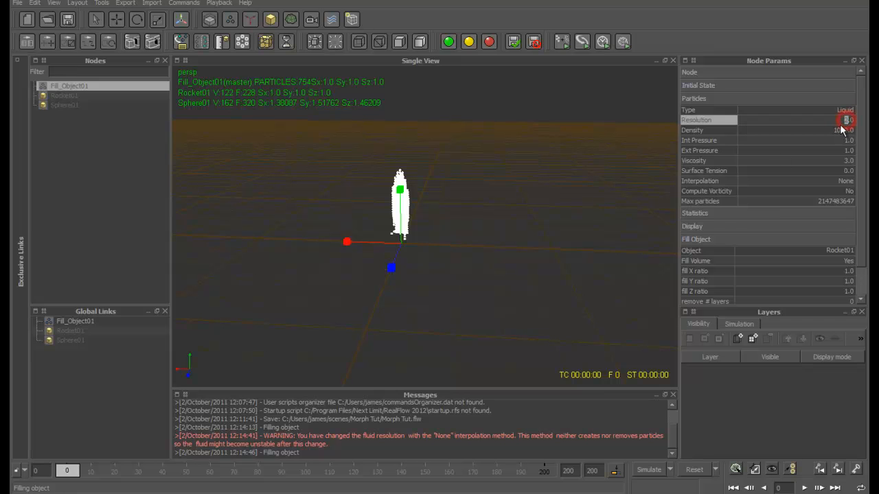
left_click(603, 237)
left_click(691, 470)
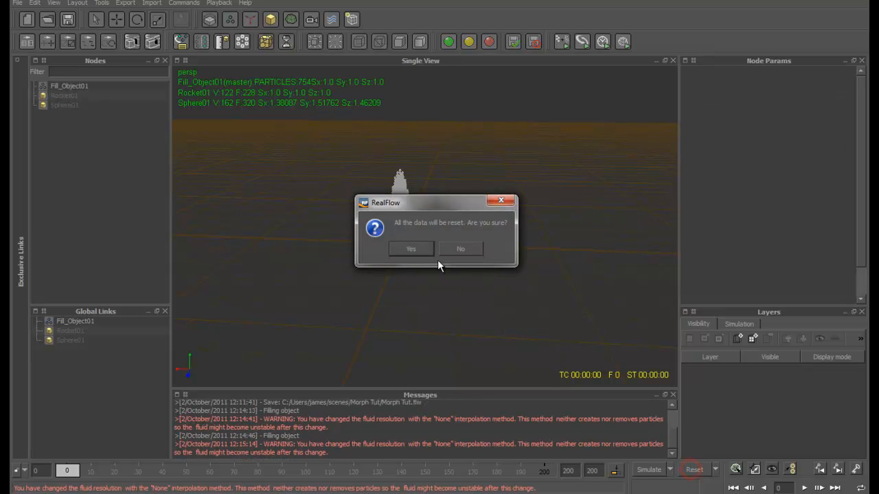
left_click(414, 247)
Step: Run a test simulation of the particle-filled rocket with no daemon, stop it, and reset the simulation data
left_click_drag(485, 233, 502, 247, "alt")
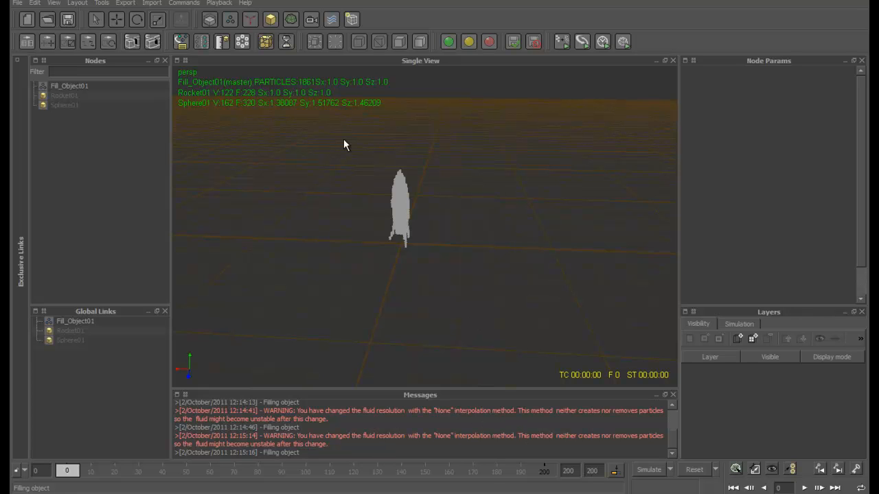
left_click(649, 470)
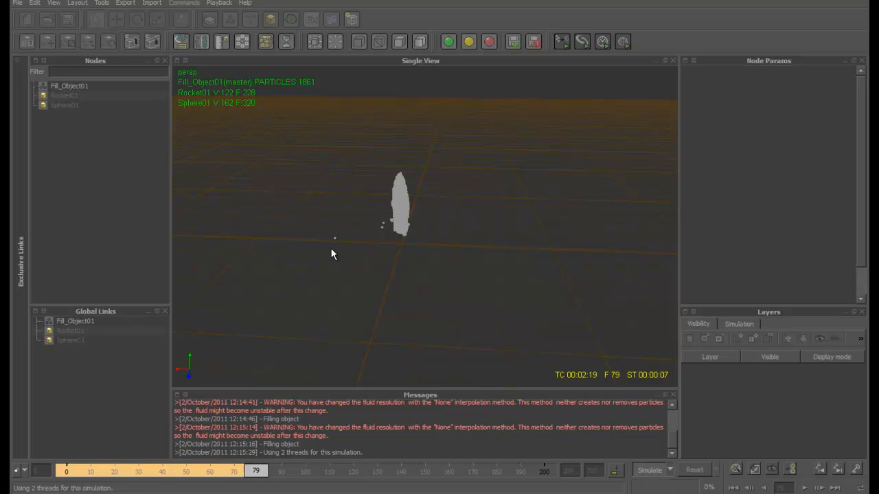
mouse_move(545, 299)
left_mouse_down("alt")
mouse_move(588, 247)
mouse_move(536, 287)
left_mouse_up("alt")
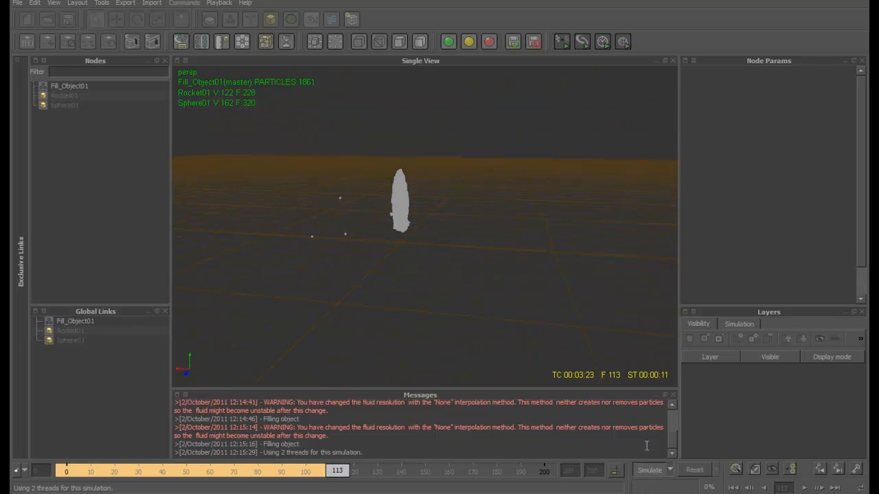
left_click(648, 471)
left_click(694, 469)
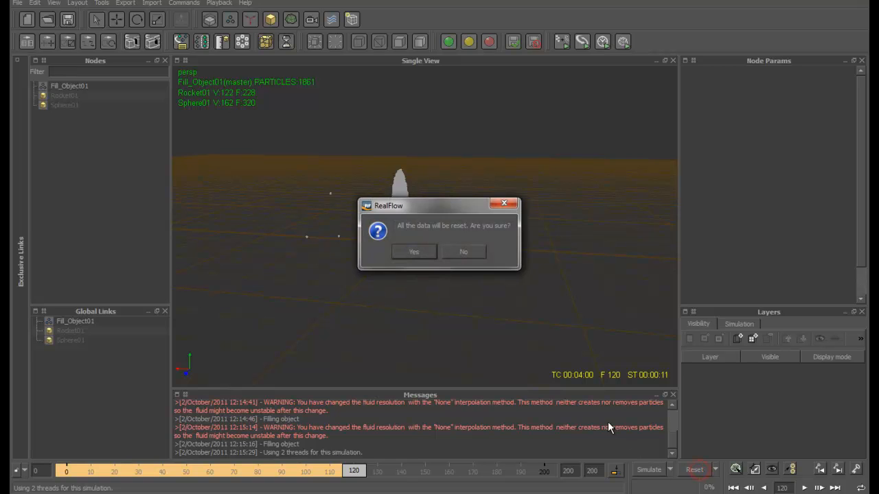
left_click(413, 251)
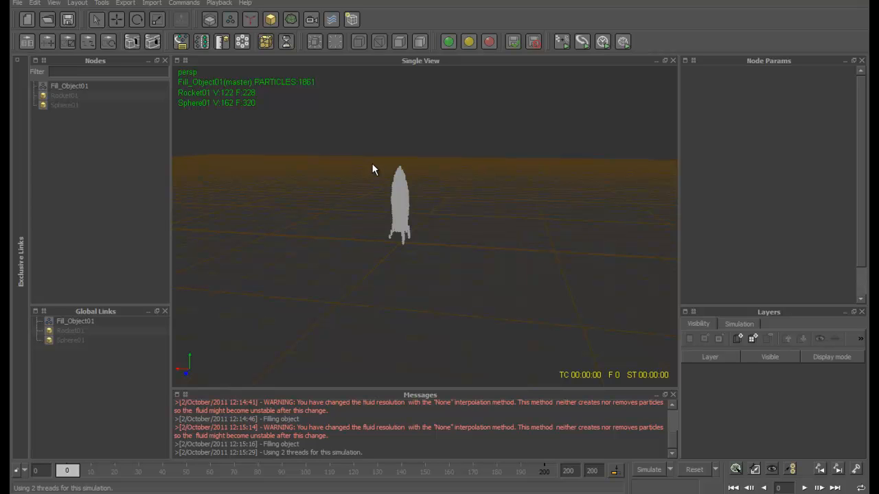
Step: Add a Magic daemon to the scene and assign Sphere01 as its object
left_click(245, 18)
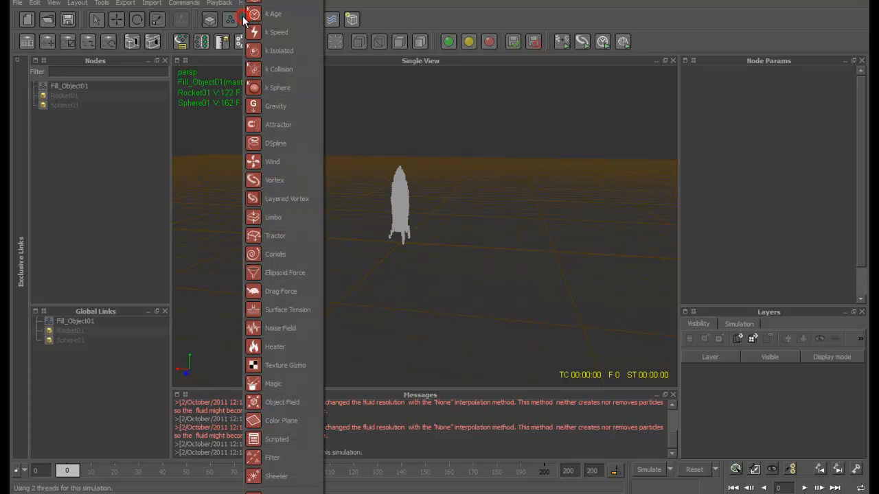
left_click(275, 384)
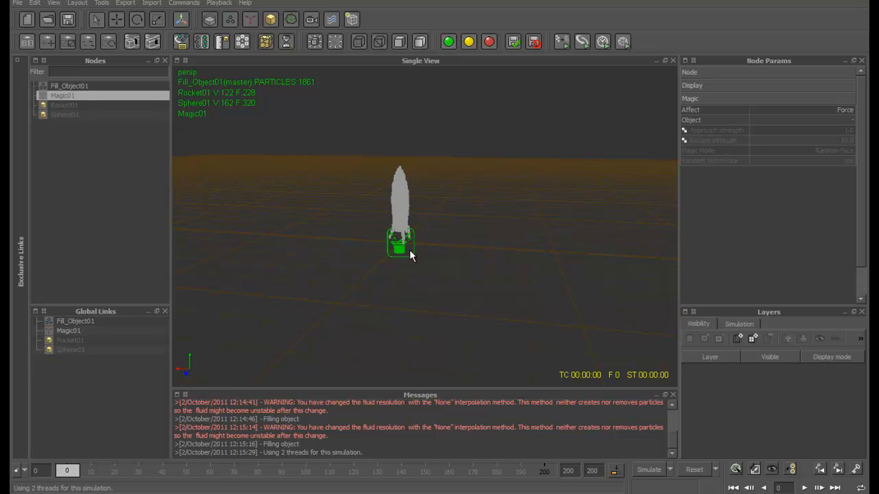
left_click(777, 122)
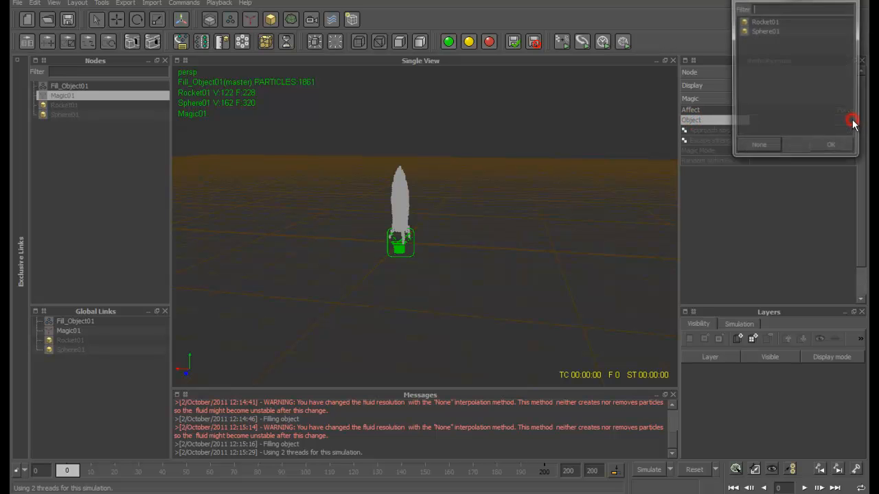
left_click(783, 31)
left_click(827, 146)
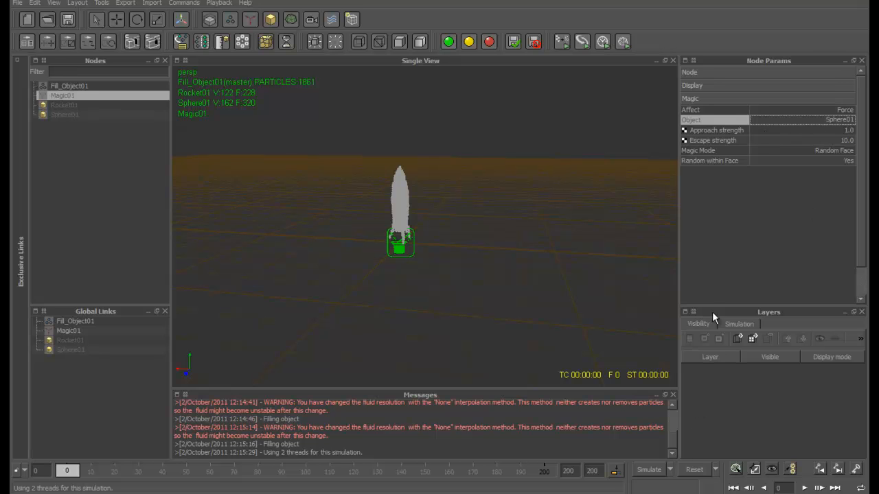
Step: Simulate the particles under the Magic daemon, stop the run, play it back, and return to frame 0
left_click(648, 469)
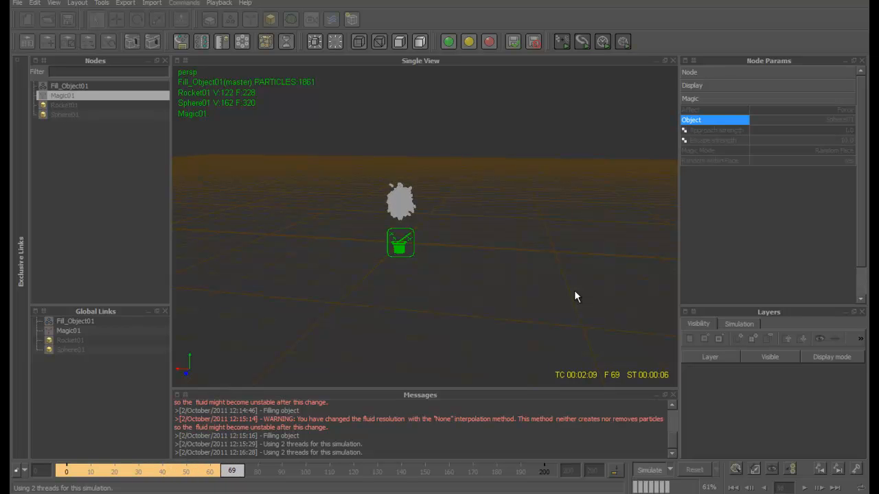
scroll(573, 289, "up", 5)
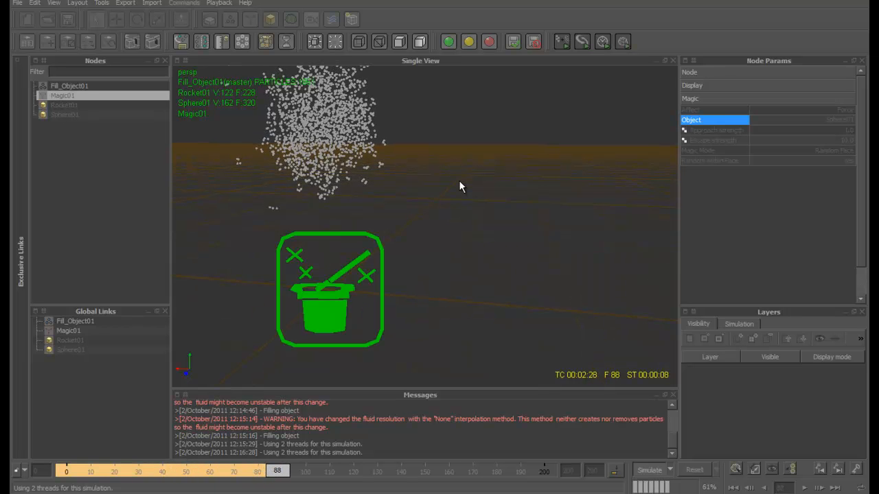
scroll(459, 180, "down", 3)
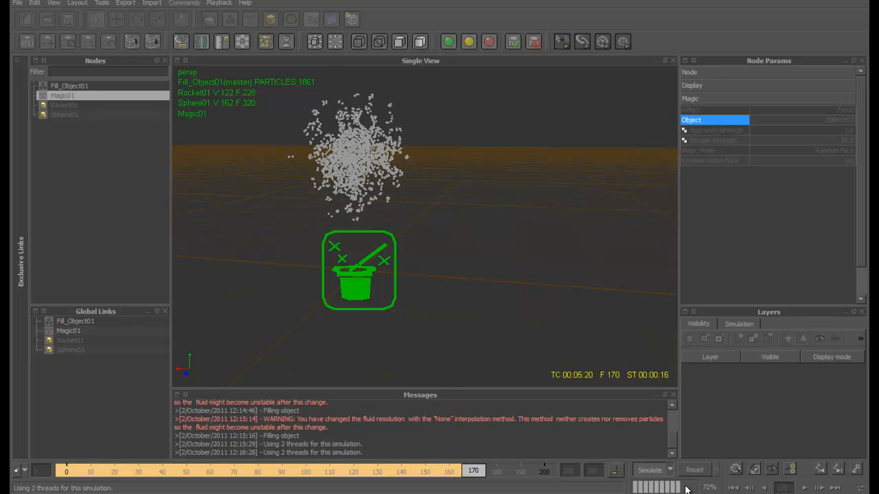
left_click(649, 470)
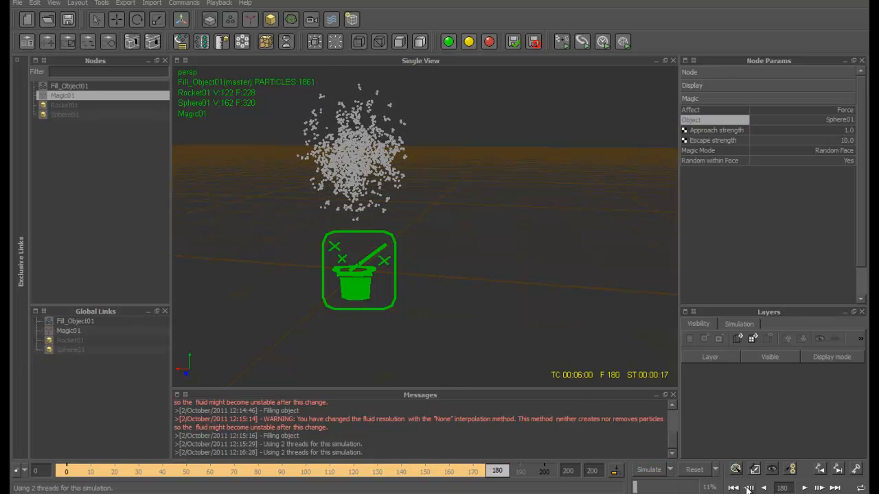
left_click(733, 487)
left_click(802, 488)
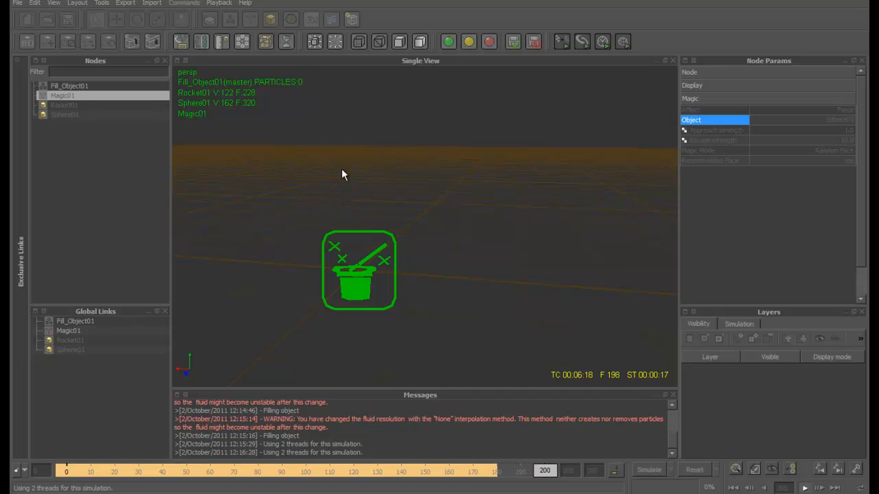
left_click(733, 488)
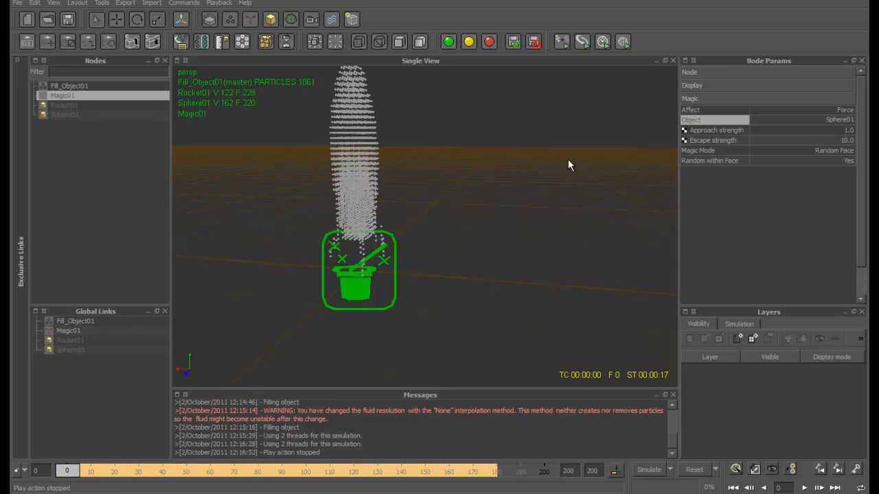
Step: Set the Magic daemon's Approach strength to 7.0 and Escape strength to 25.0
left_click(847, 130)
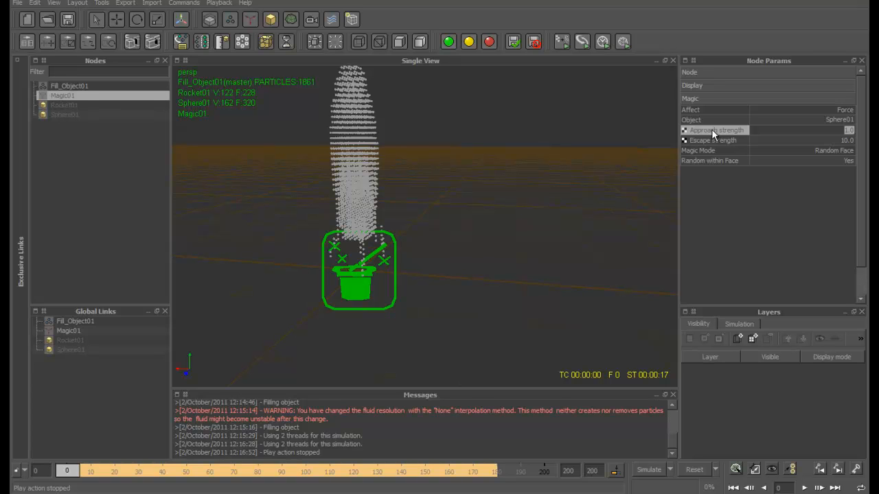
left_click(849, 129)
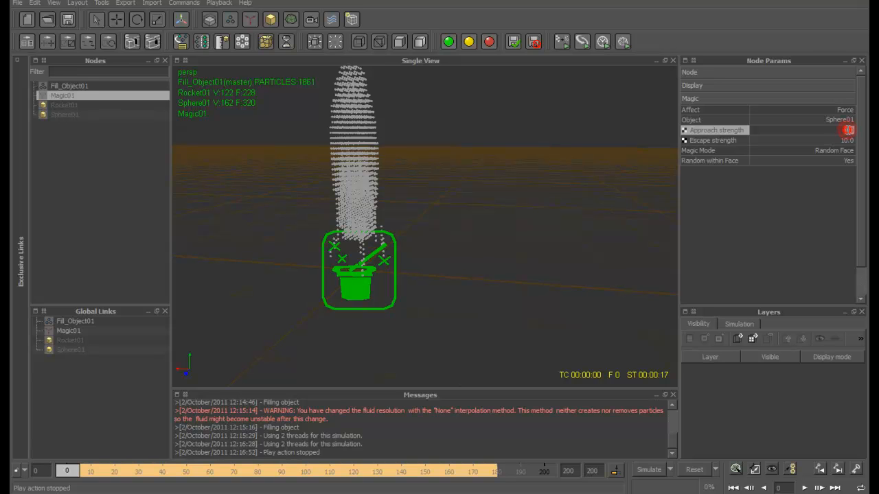
type("7")
left_click(796, 215)
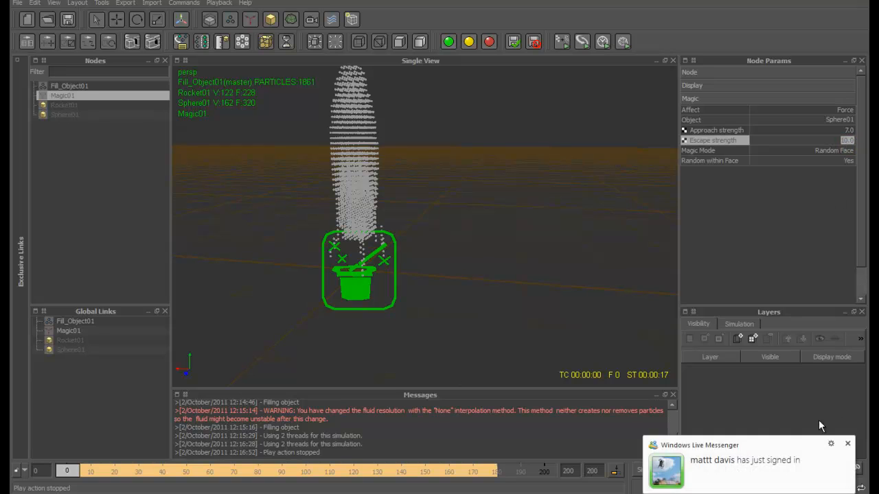
left_click(848, 444)
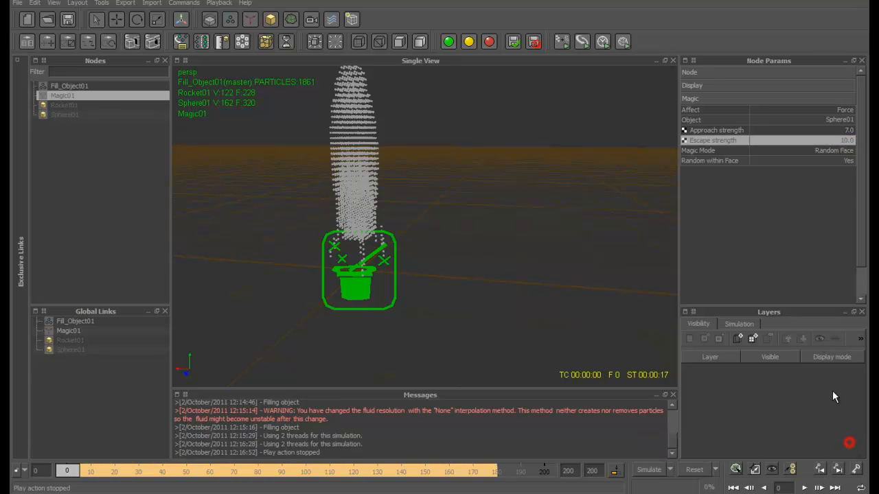
left_click(848, 141)
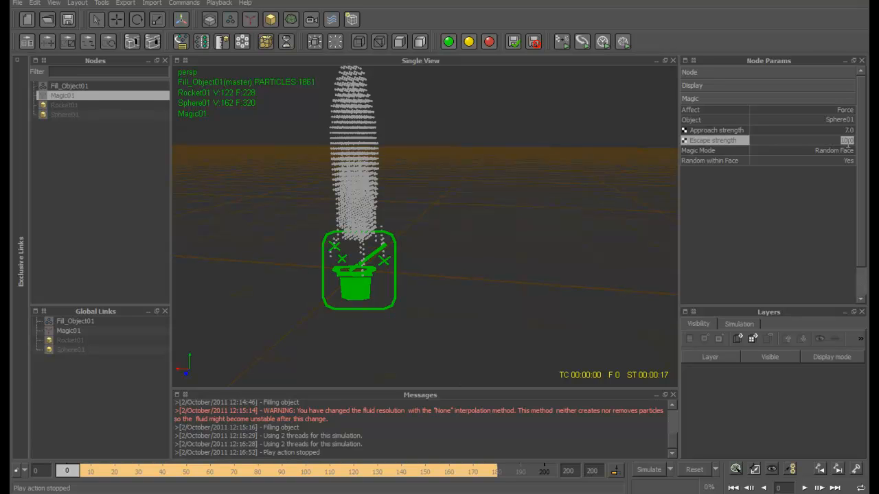
type("25")
left_click(832, 184)
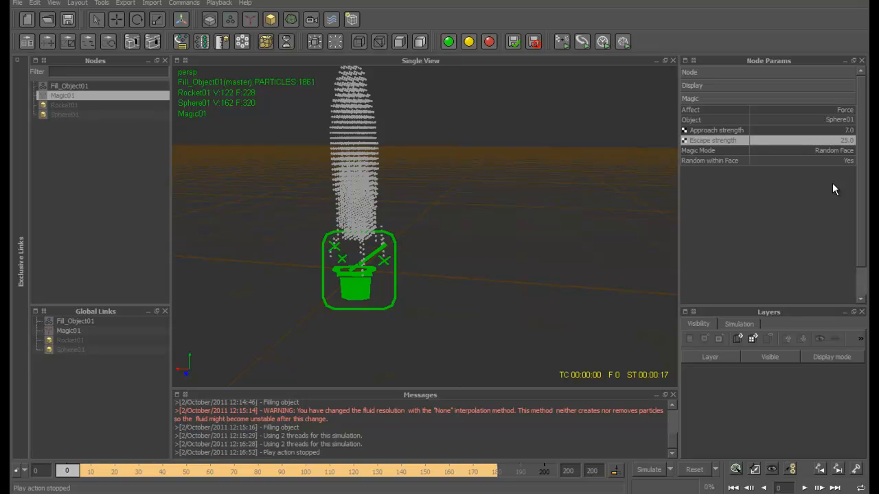
Step: Reset the simulation data, simulate the rocket-to-sphere morph through frame 200, and return to frame 0
left_click(692, 470)
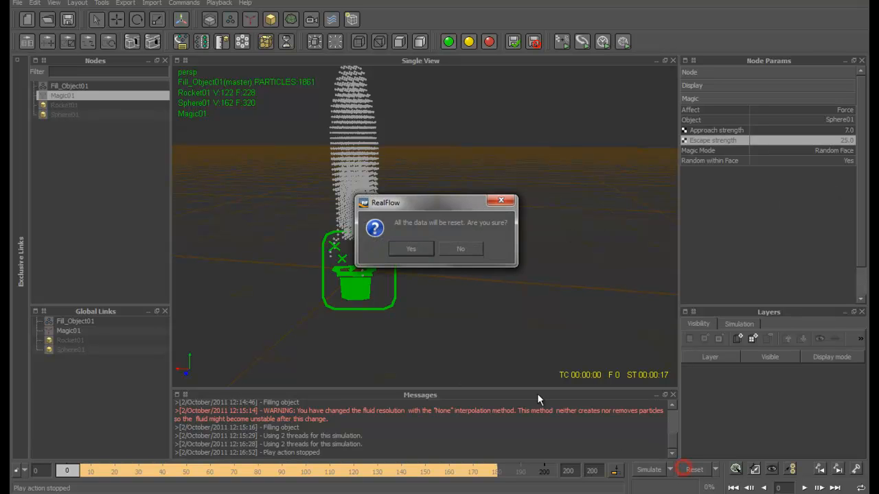
left_click(421, 248)
scroll(387, 248, "down", 3)
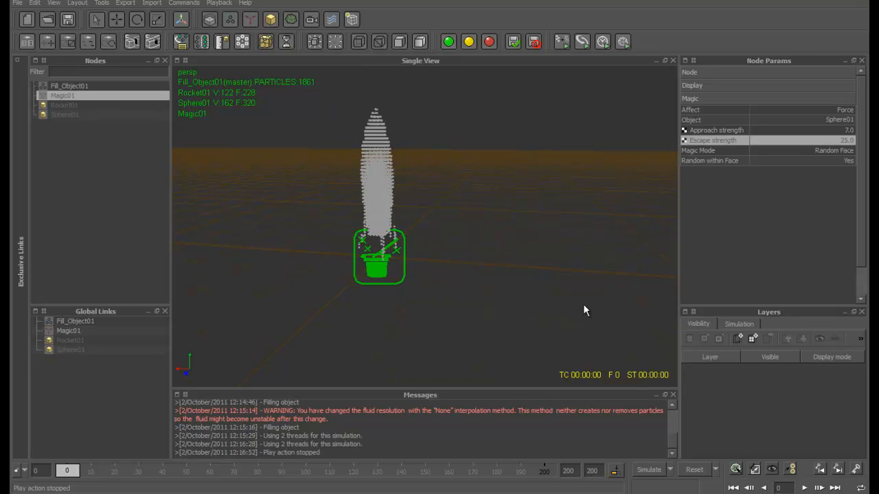
left_click(638, 473)
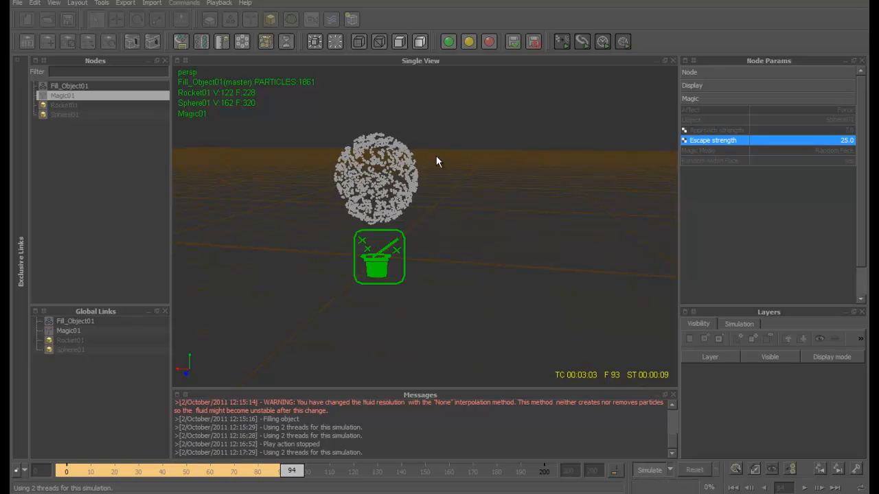
mouse_move(499, 222)
left_mouse_down("alt")
mouse_move(443, 249)
mouse_move(362, 343)
mouse_move(289, 236)
mouse_move(308, 281)
mouse_move(426, 355)
mouse_move(527, 328)
mouse_move(490, 225)
mouse_move(480, 222)
mouse_move(519, 238)
mouse_move(502, 238)
left_mouse_up("alt")
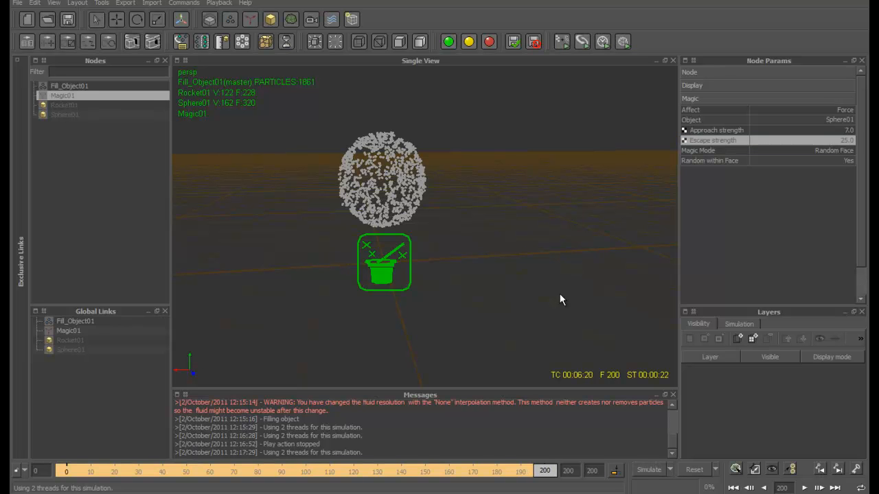
left_click(733, 487)
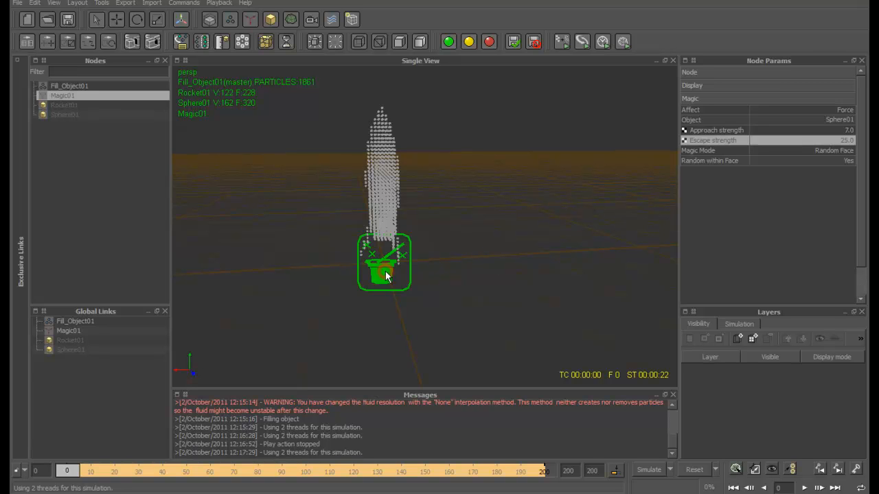
Step: At frame 40, set the Magic daemon's Simulation state to Inactive and add a key for that parameter
mouse_move(69, 470)
left_mouse_down()
mouse_move(173, 471)
mouse_move(235, 453)
mouse_move(65, 450)
mouse_move(203, 441)
mouse_move(52, 471)
left_mouse_up()
left_click(706, 73)
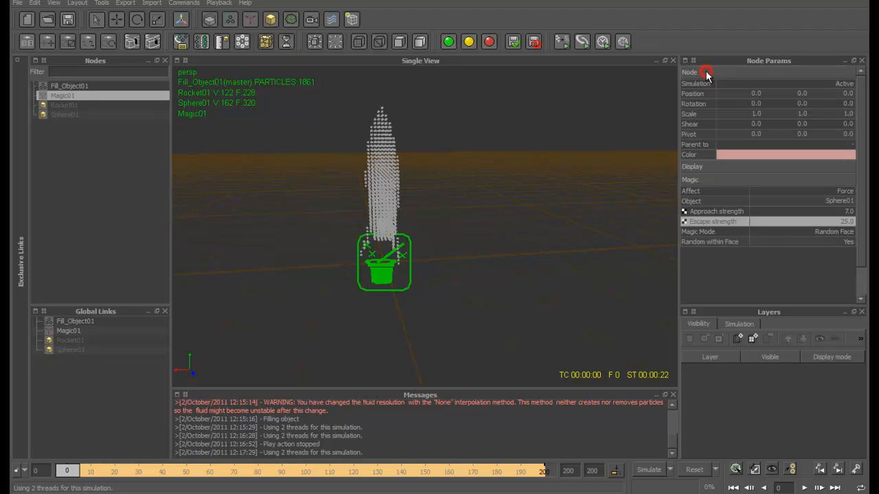
left_click_drag(62, 470, 165, 478)
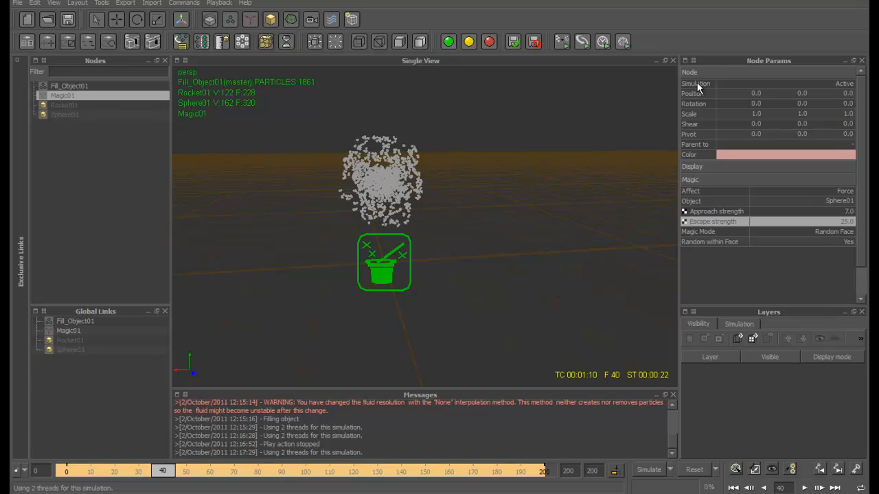
left_click(833, 76)
left_click(804, 73)
left_click(839, 85)
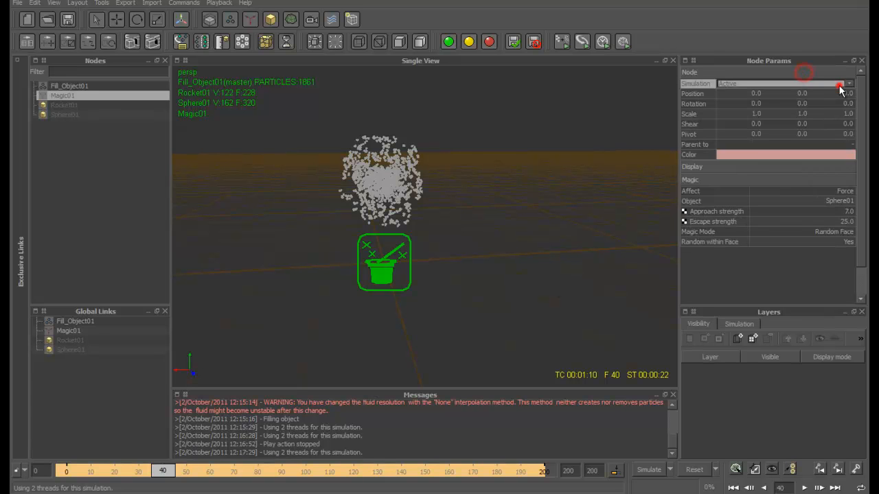
left_click(849, 84)
left_click(786, 94)
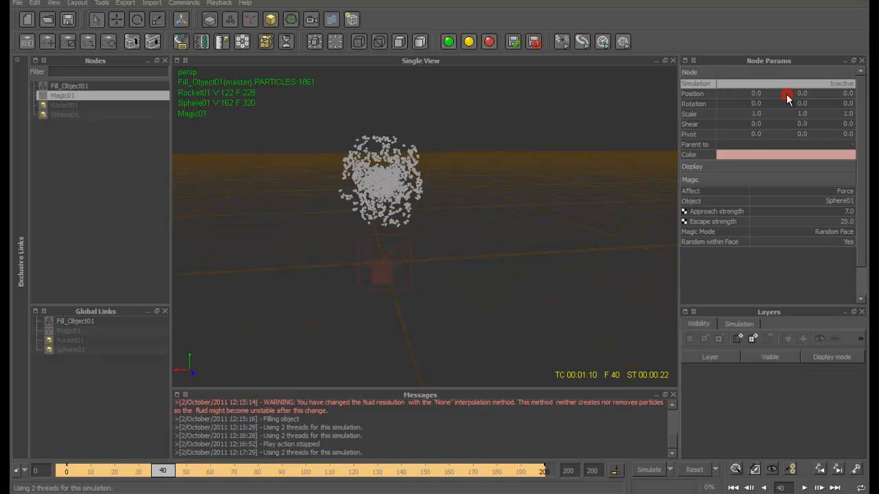
right_click(688, 84)
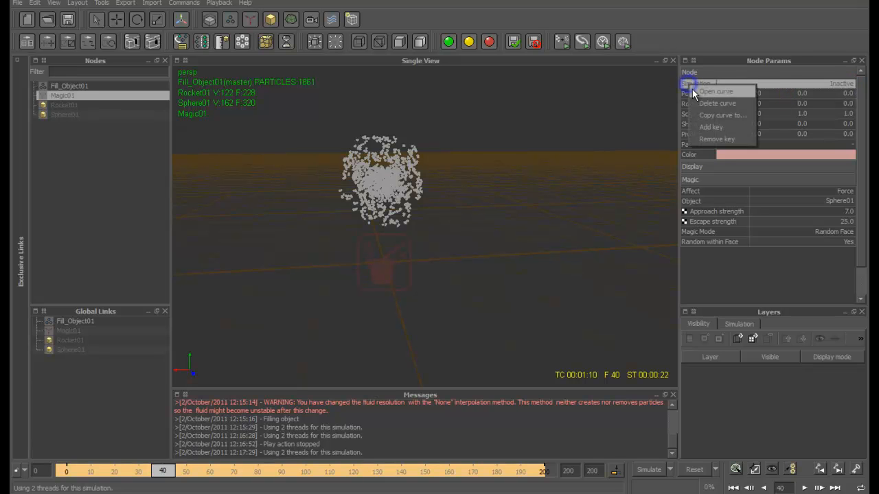
left_click(718, 123)
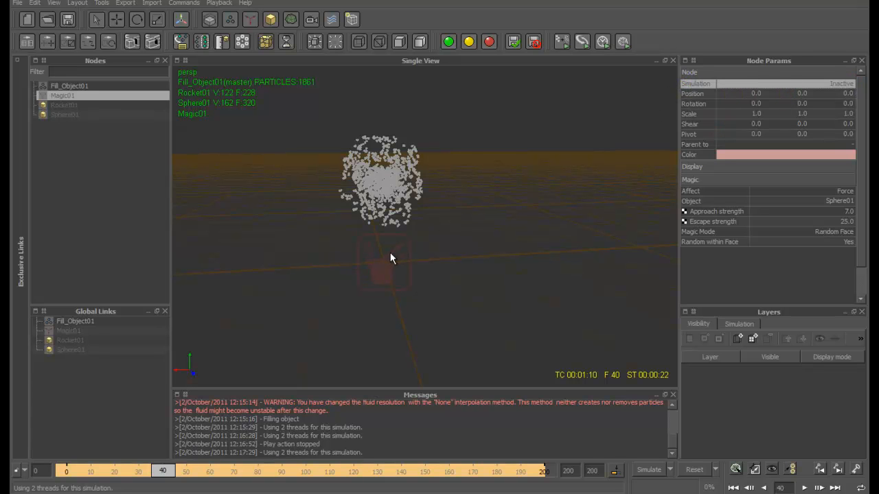
Step: Reset the simulation data, then set the Magic daemon's Simulation state to Active at frame 41 and key it
left_click(694, 470)
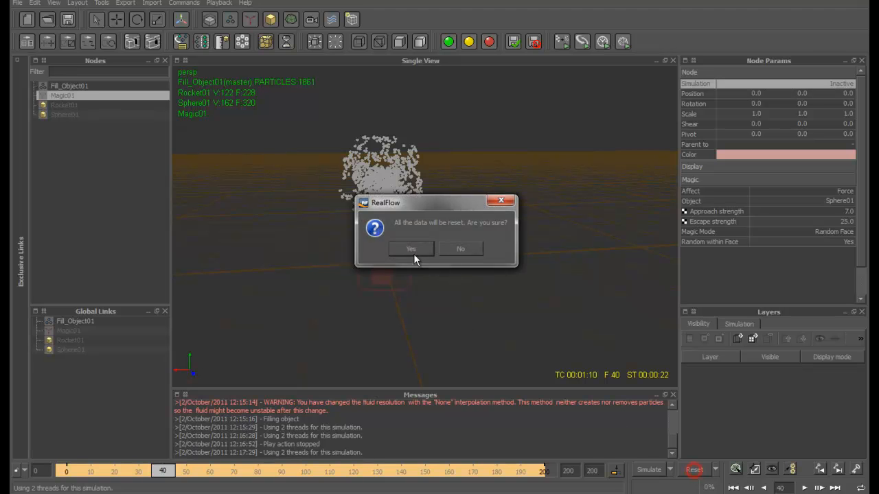
left_click(413, 251)
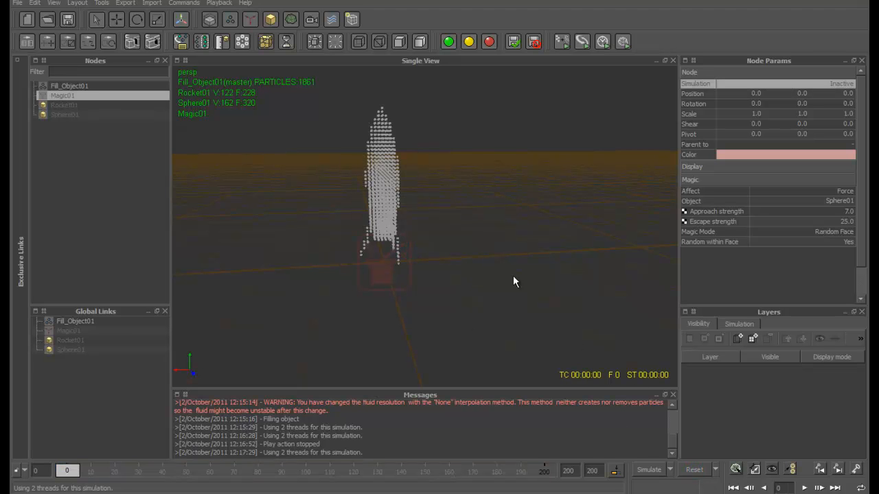
mouse_move(58, 479)
left_mouse_down()
mouse_move(206, 473)
mouse_move(39, 459)
mouse_move(196, 479)
mouse_move(167, 479)
left_mouse_up()
left_click(847, 82)
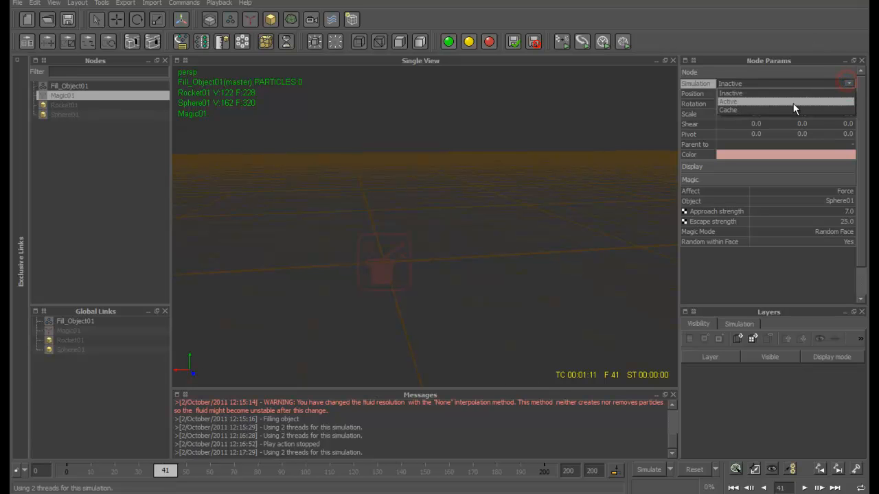
left_click(794, 102)
right_click(703, 83)
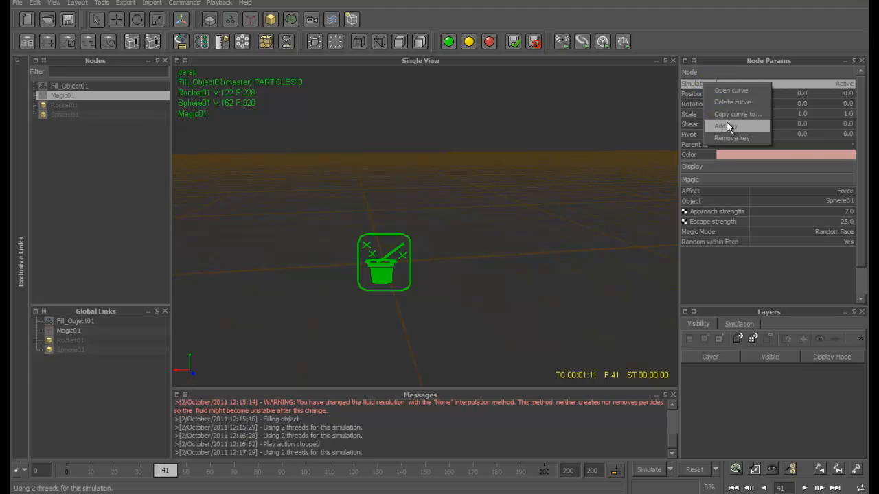
left_click(726, 124)
left_click(734, 488)
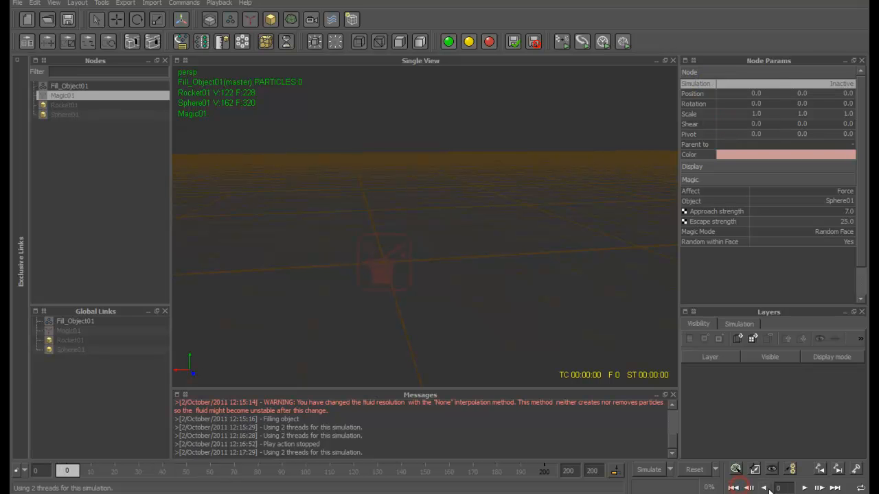
left_click(644, 471)
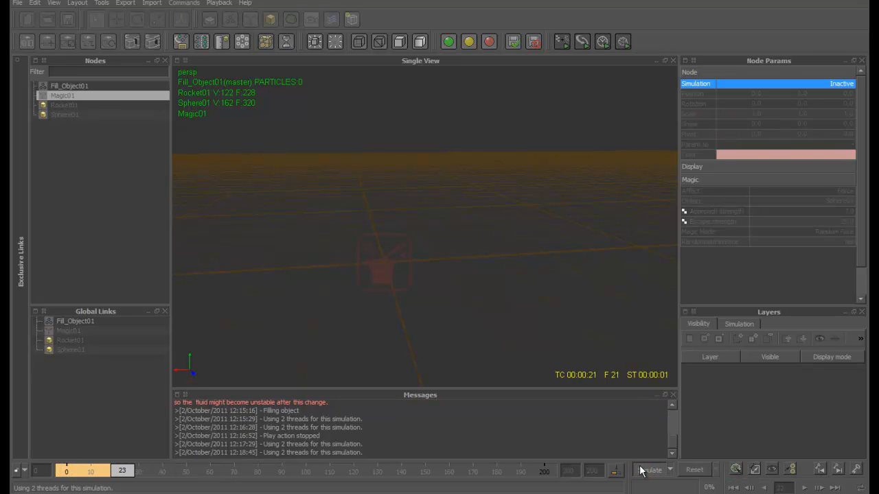
left_click(733, 488)
Step: Reset the simulation data, simulate the particles through frame 139, and scrub back to frame 41
left_click(694, 469)
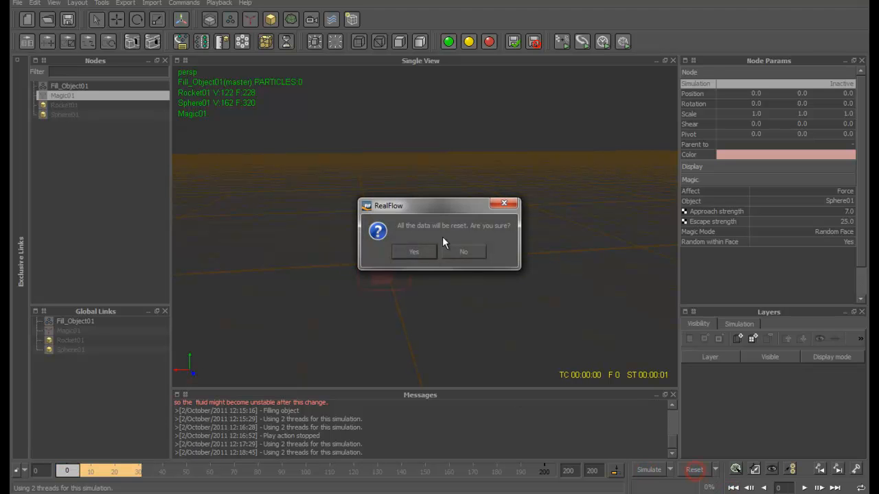
left_click(427, 250)
left_click(649, 471)
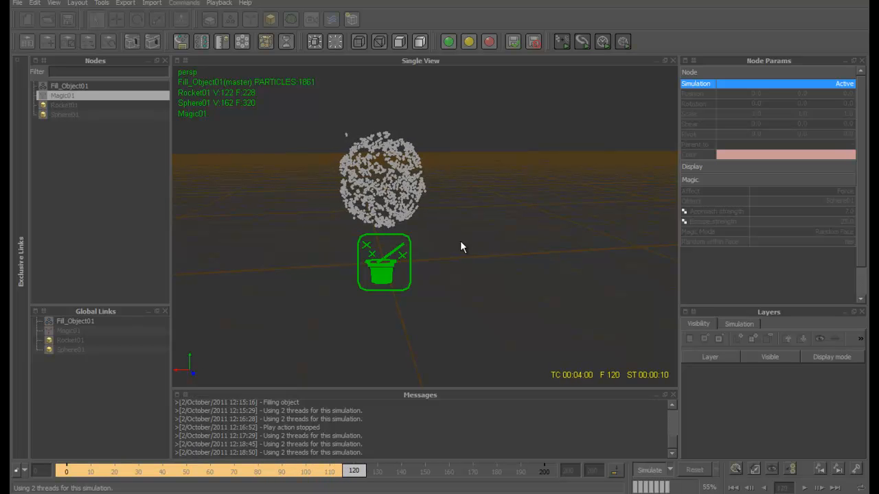
left_click(649, 470)
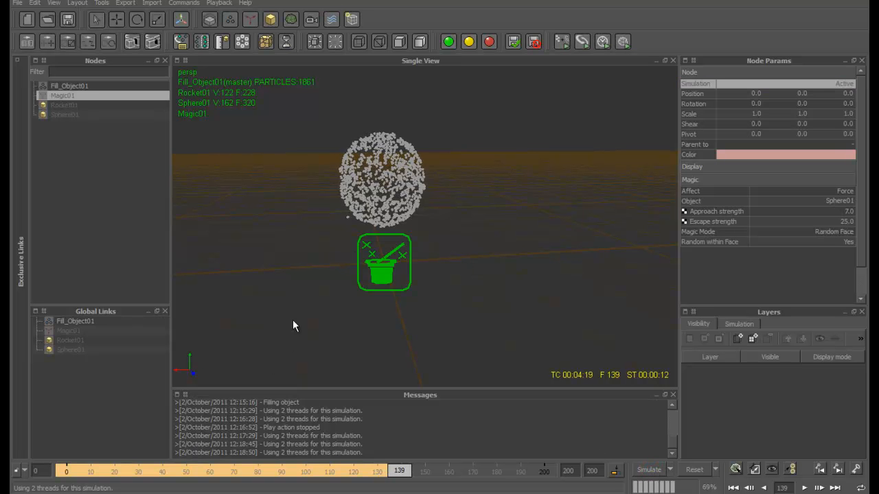
left_click_drag(406, 481, 166, 486)
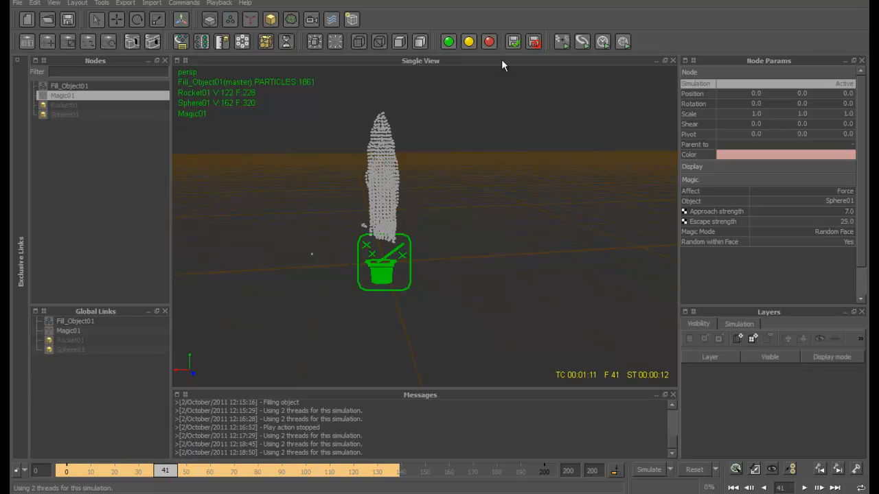
Step: Add a Noise Field daemon and key its Simulation state as Active at frame 40
left_click(248, 19)
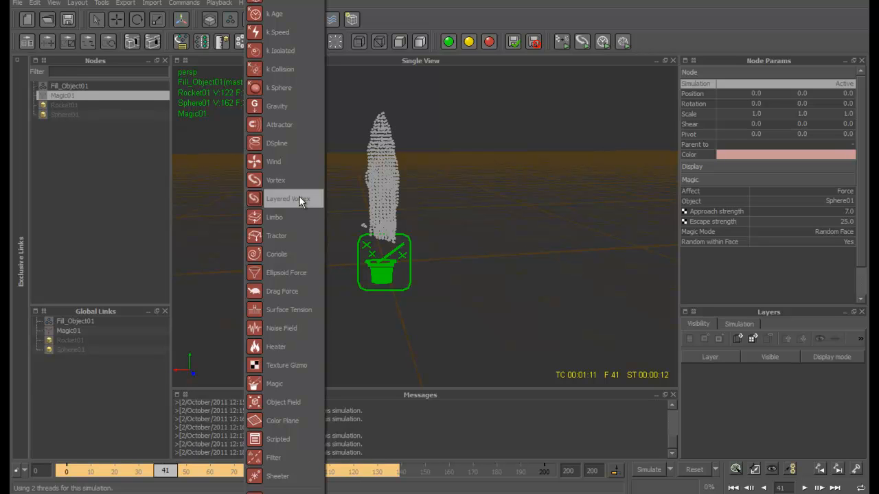
left_click(270, 332)
left_click_drag(173, 473, 163, 476)
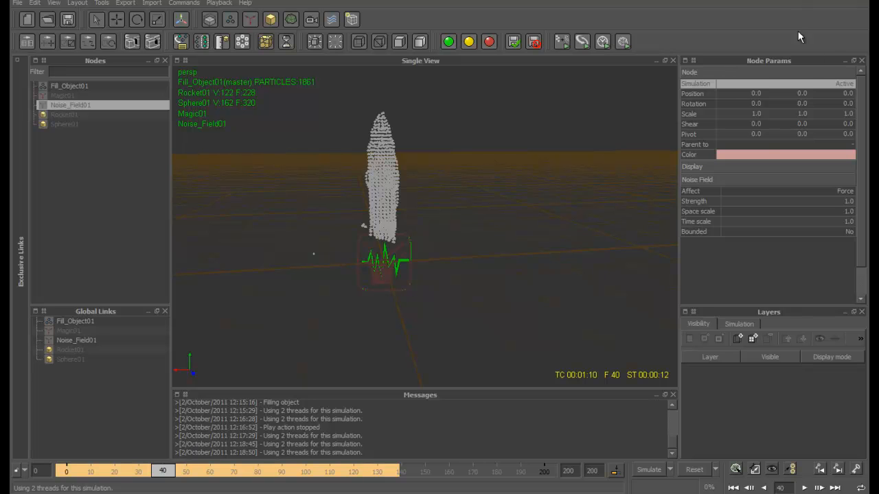
left_click(707, 83)
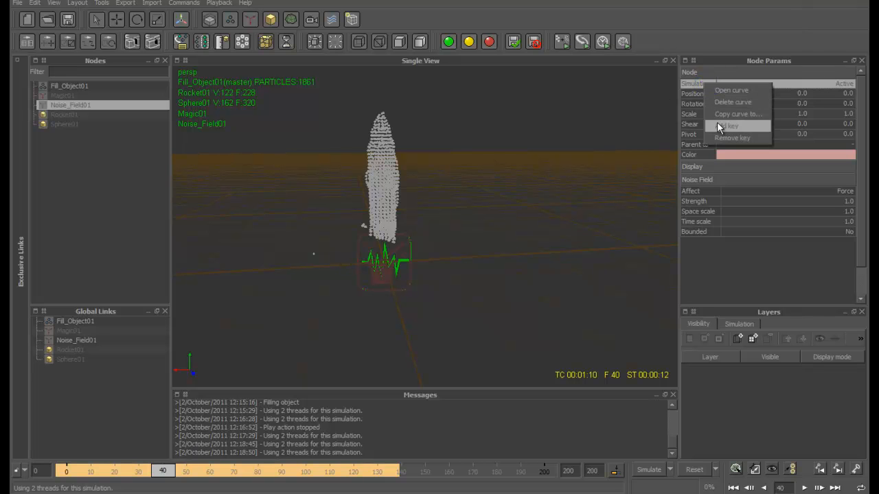
left_click(716, 123)
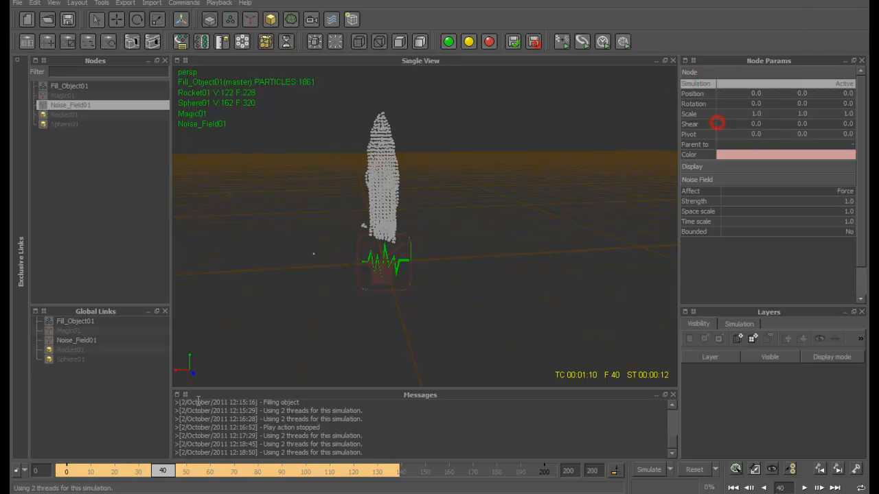
Step: At frame 41, set the Noise Field daemon's Simulation state to Inactive and add a key for that parameter
left_click(818, 488)
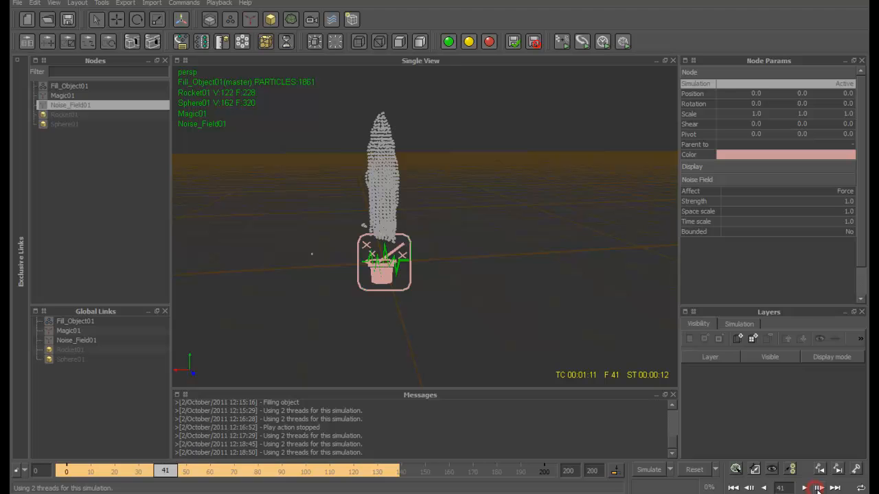
left_click(843, 83)
left_click(833, 103)
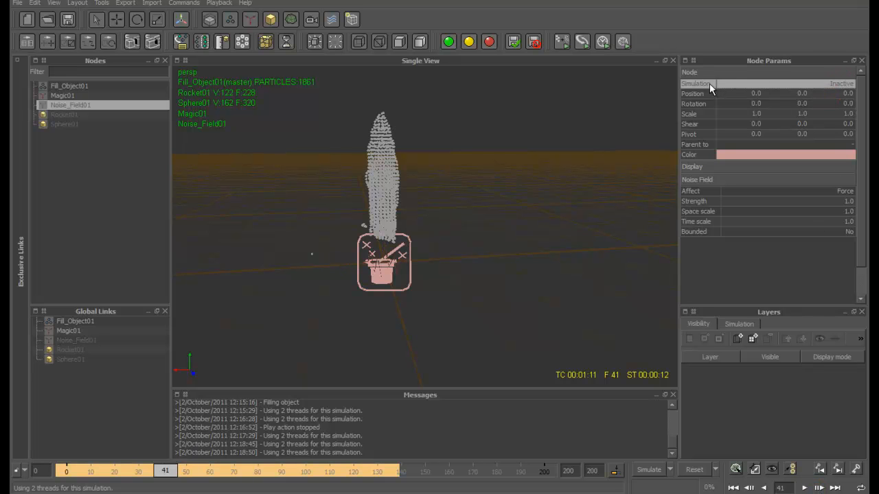
left_click(707, 83)
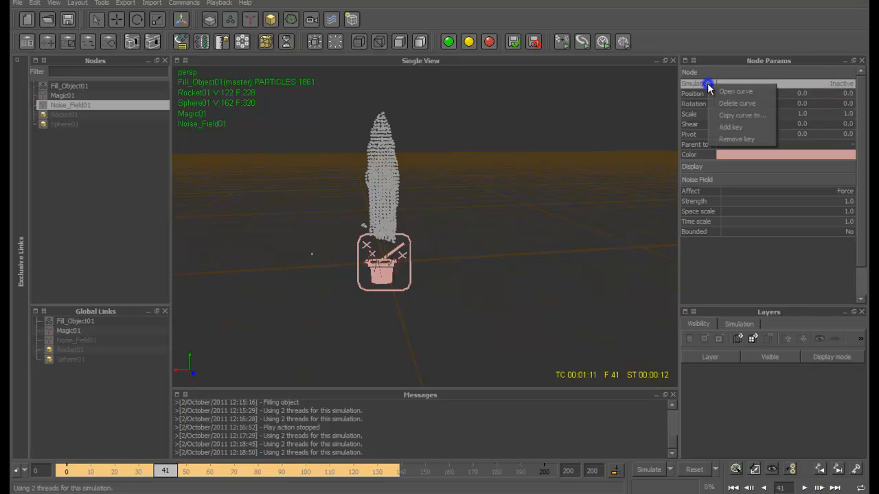
left_click(726, 123)
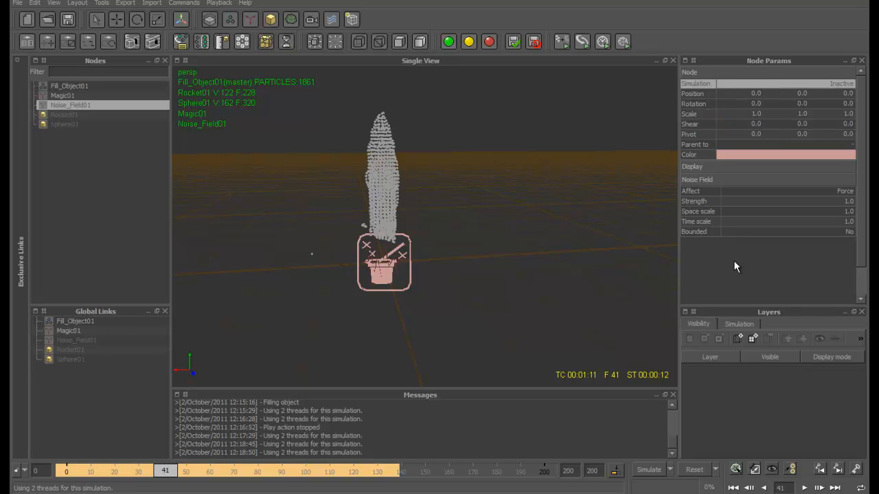
Step: Resimulate from frame 0 over the cached data with the Noise Field, stop the run, and scrub back to frame 72
left_click(731, 487)
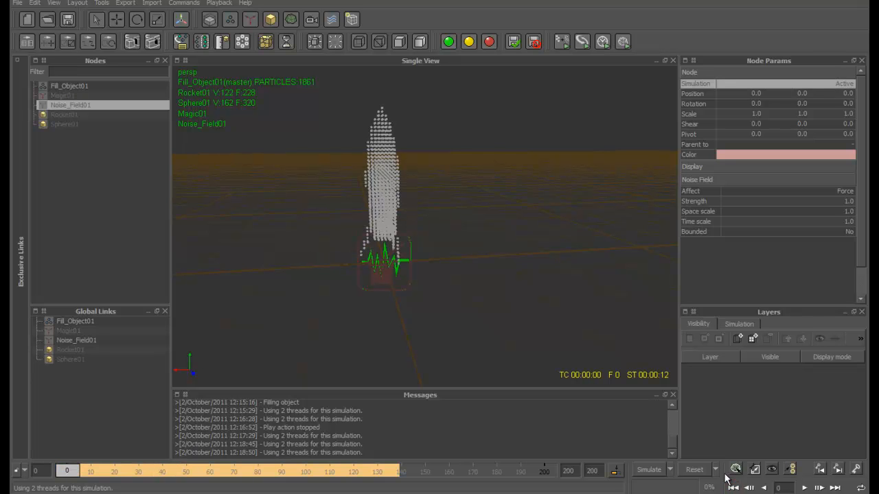
left_click(647, 471)
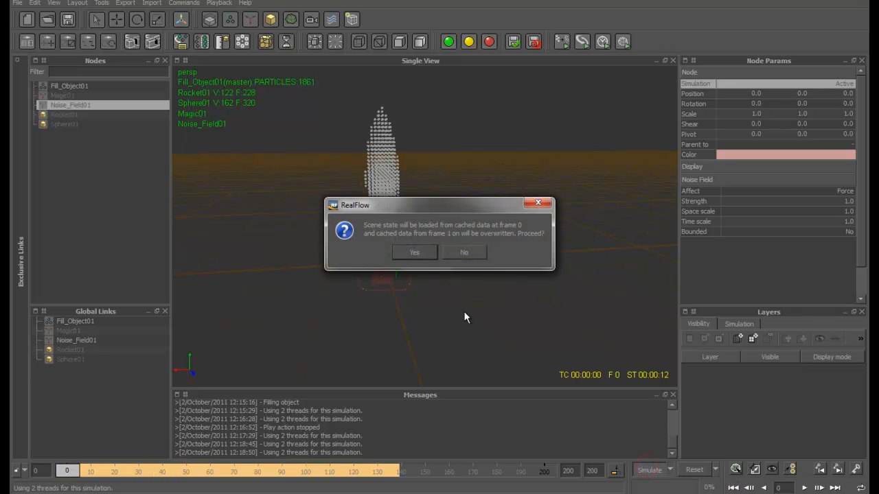
left_click(414, 252)
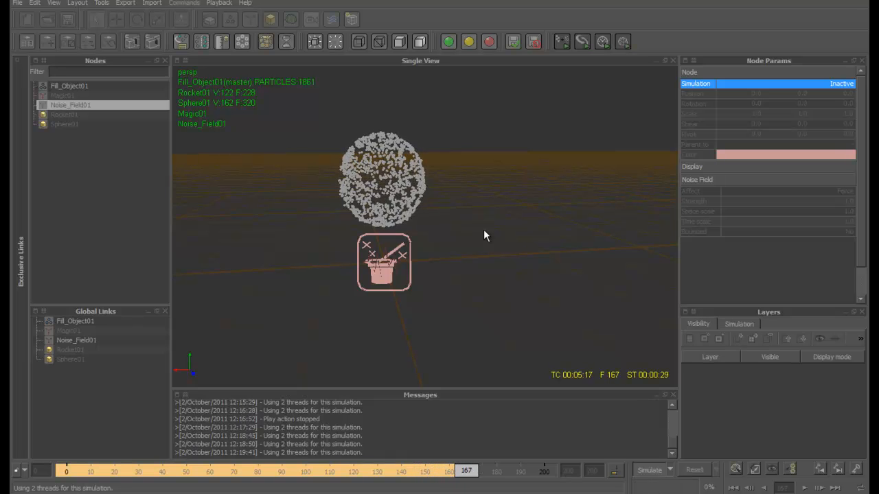
left_click(635, 468)
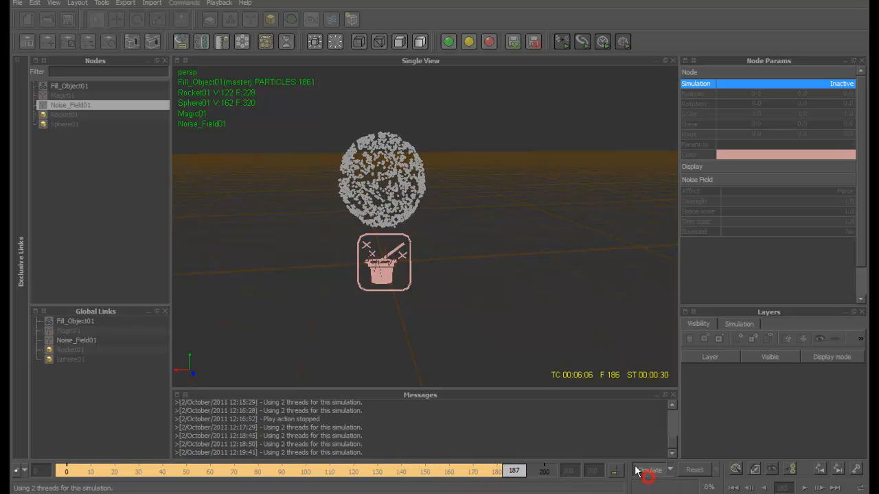
left_click_drag(509, 475, 243, 424)
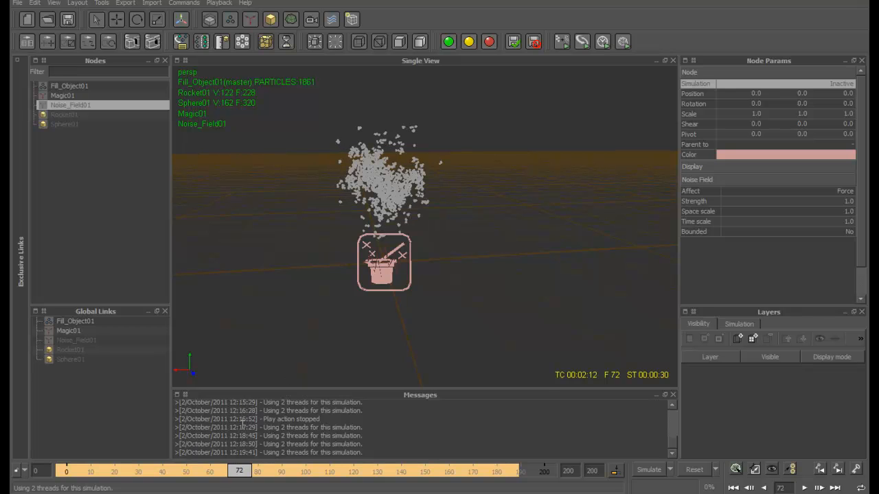
Step: Set the Magic daemon's Escape strength to 100.0
left_click(60, 96)
left_click(846, 221)
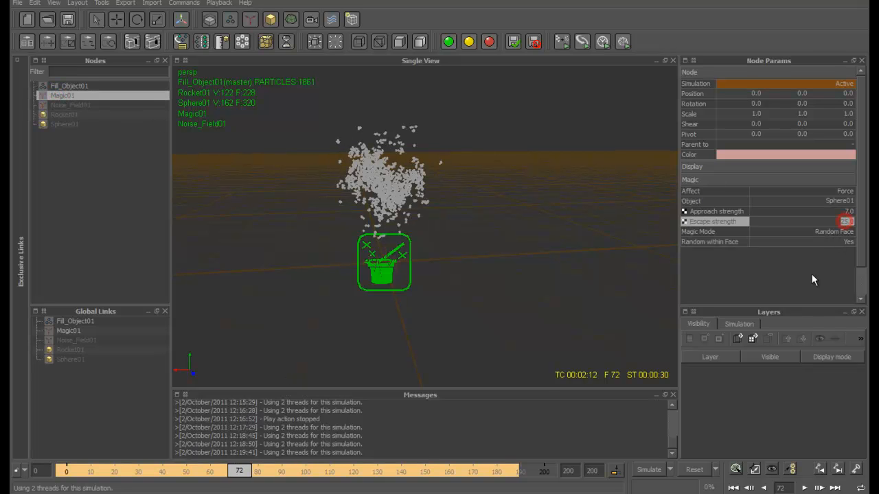
type("100")
left_click(810, 274)
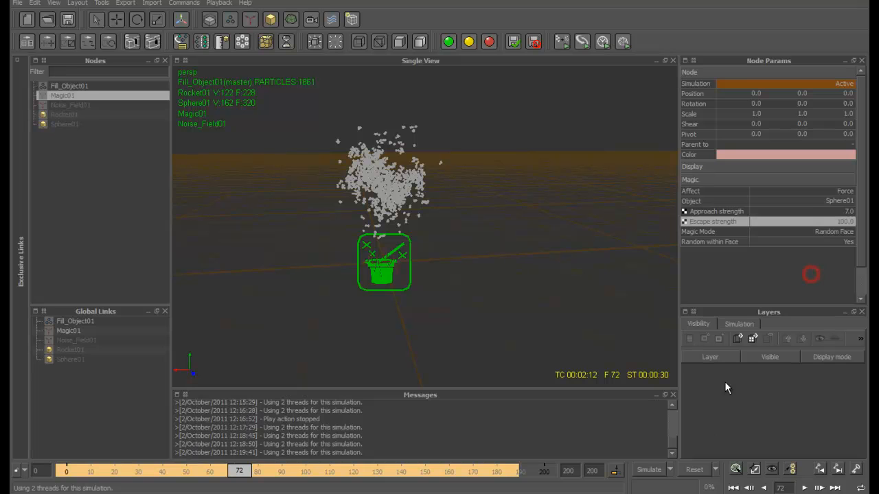
Step: Resimulate from frame 0 over the cached data, stop at frame 143, and scrub back to frame 0
left_click(740, 489)
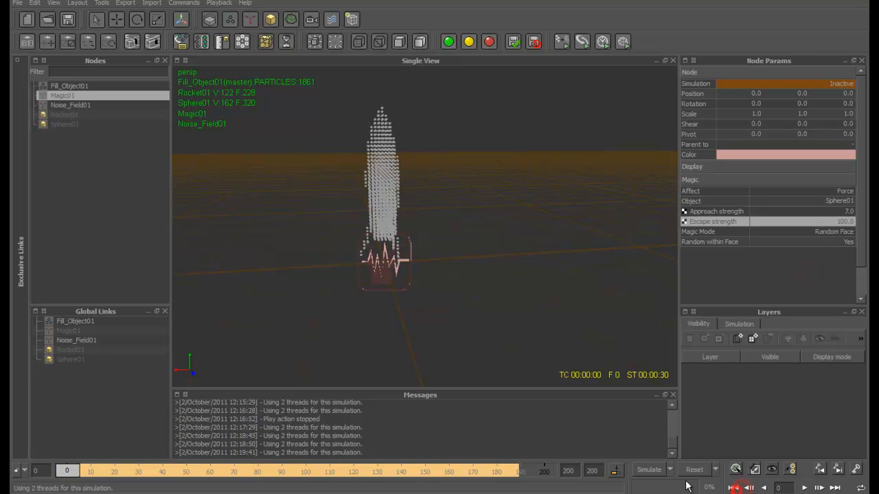
left_click(649, 470)
left_click(411, 250)
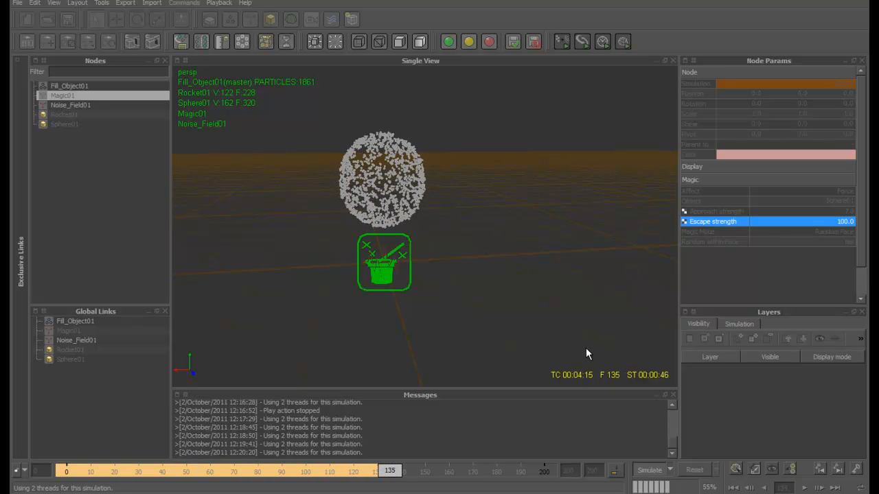
left_click(648, 470)
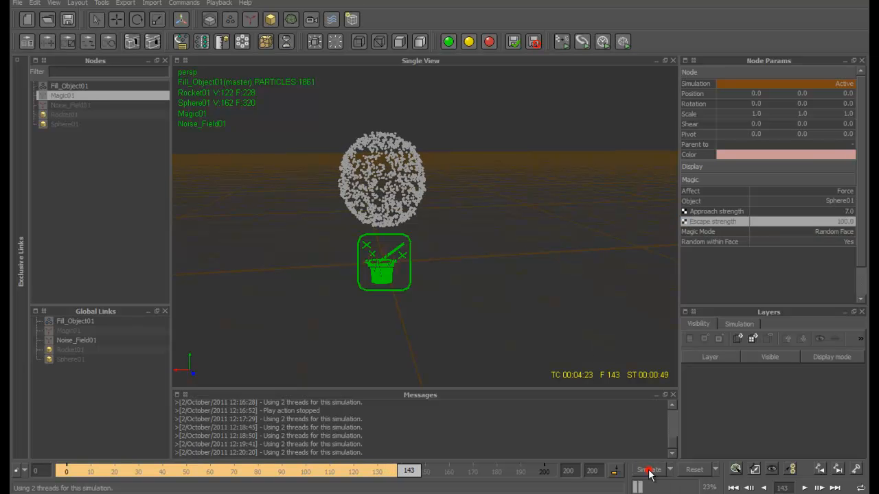
left_click_drag(398, 471, 68, 482)
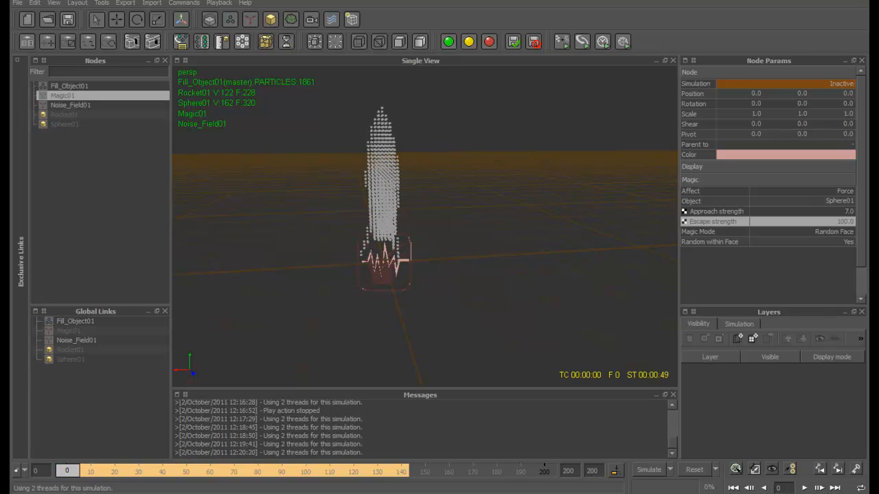
Step: At frame 10, set the Noise Field daemon's Simulation state to Inactive and add a key for it
left_click(65, 105)
left_click_drag(65, 474, 91, 473)
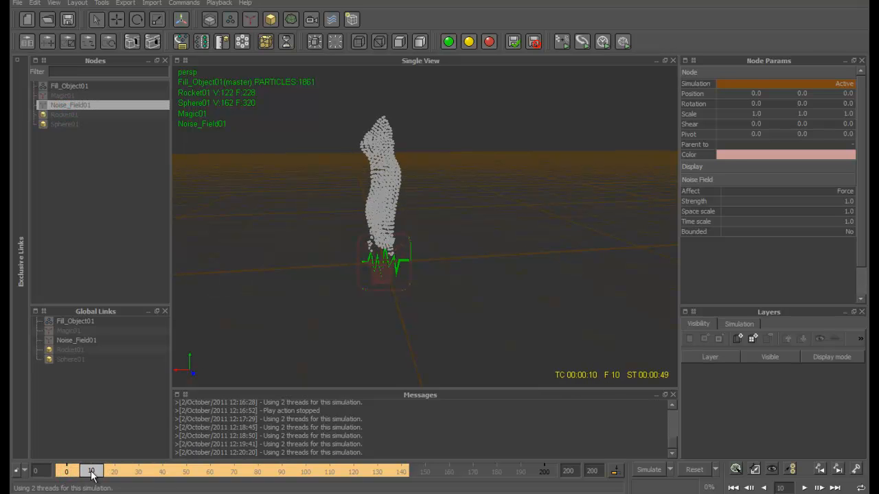
left_click(836, 83)
left_click(804, 94)
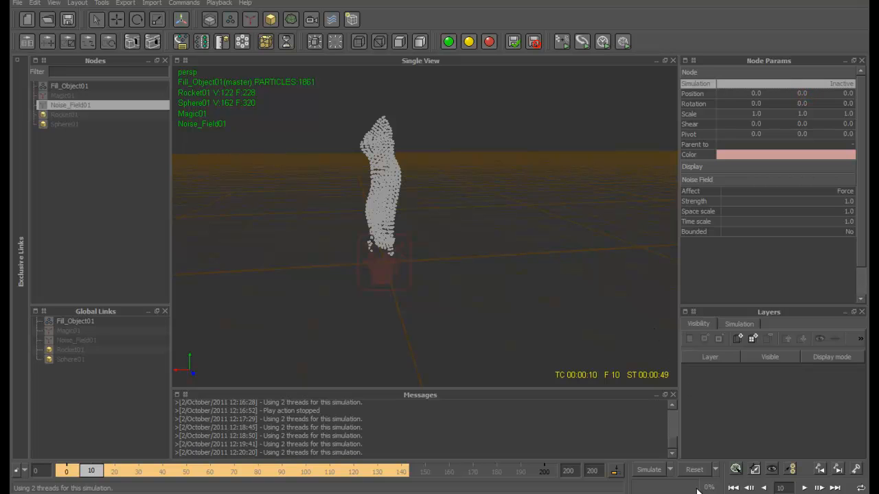
right_click(715, 87)
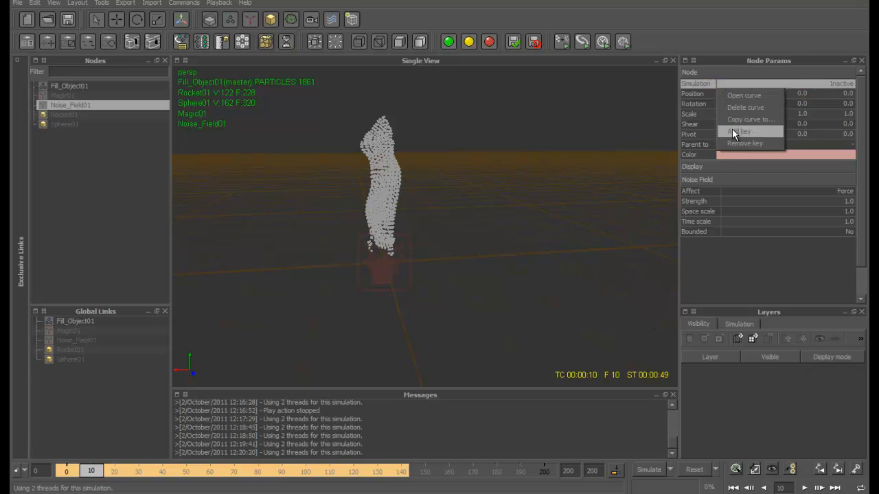
left_click(732, 128)
Step: At frame 11, set the Noise Field daemon's Simulation state to Active and add a key for it
left_click(95, 472)
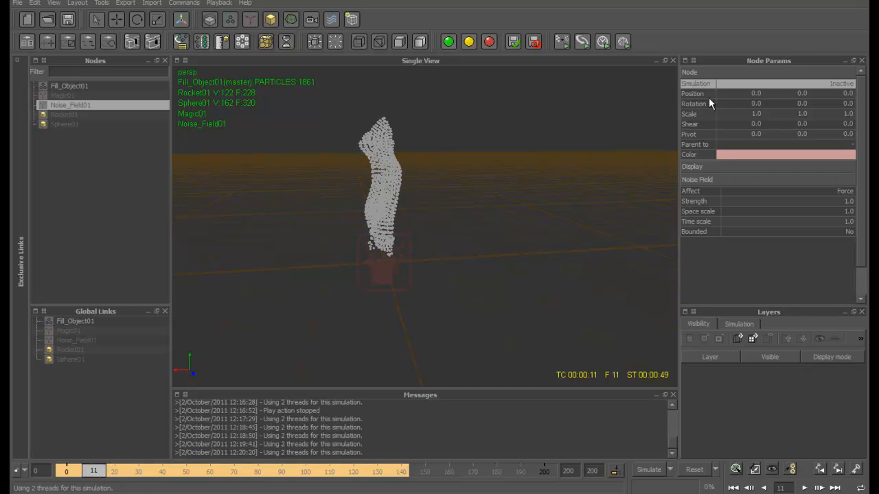
right_click(735, 83)
left_click(731, 83)
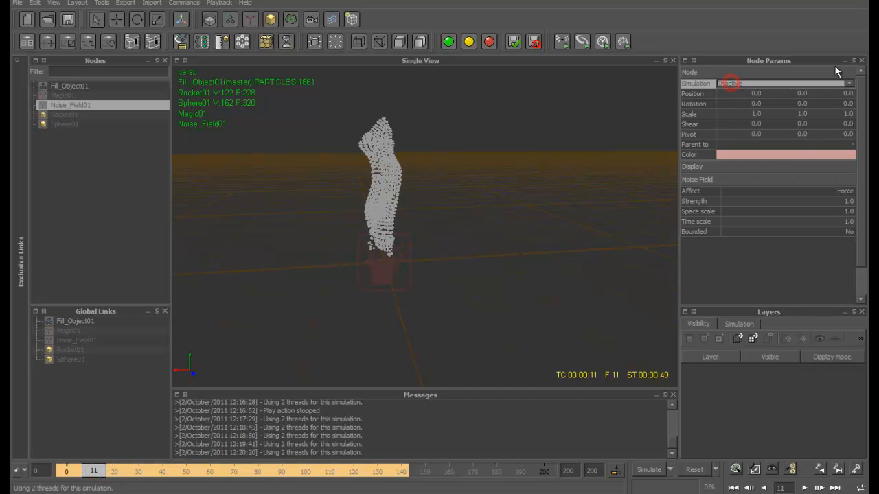
left_click(841, 87)
left_click(806, 100)
right_click(733, 84)
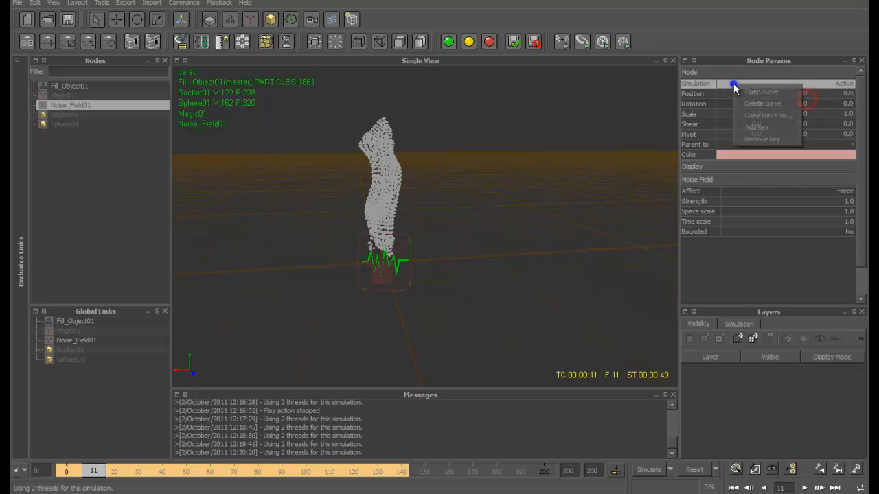
left_click(766, 127)
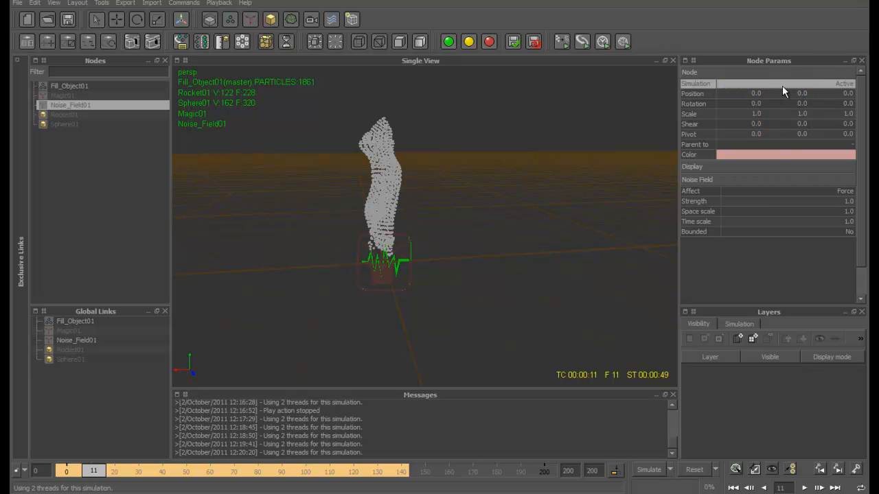
Step: Resimulate from frame 0 over the cached data with the new Noise Field keys, stop the run, and return to frame 0
left_click(733, 487)
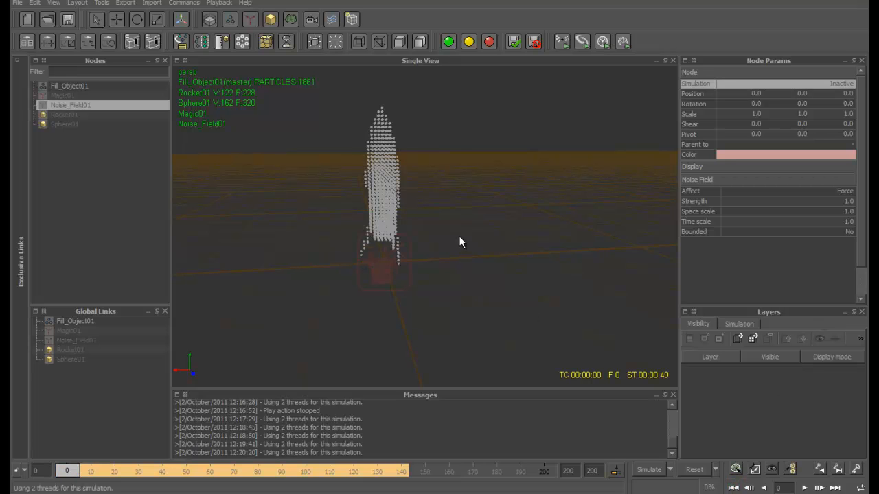
left_click(648, 470)
left_click(426, 246)
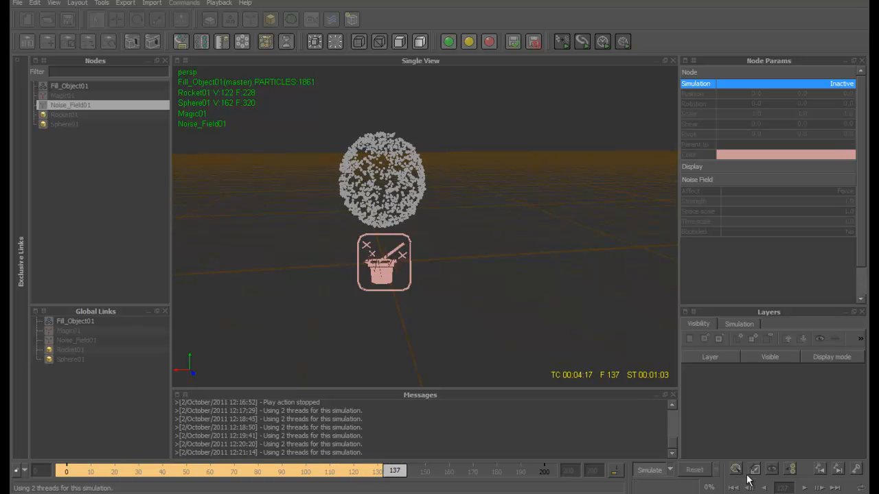
left_click(656, 470)
left_click(732, 487)
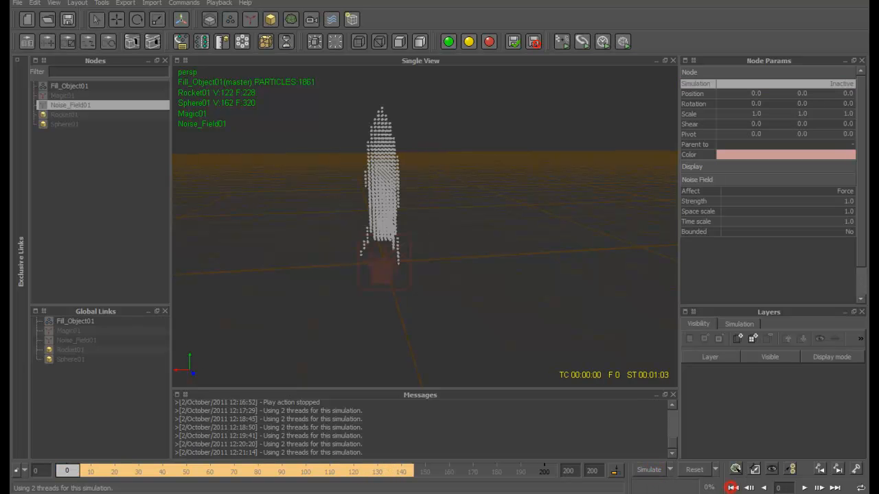
Step: Play back the cached simulation from frame 0 to review the rocket-to-sphere morph, and rewind to frame 0
left_click(804, 487)
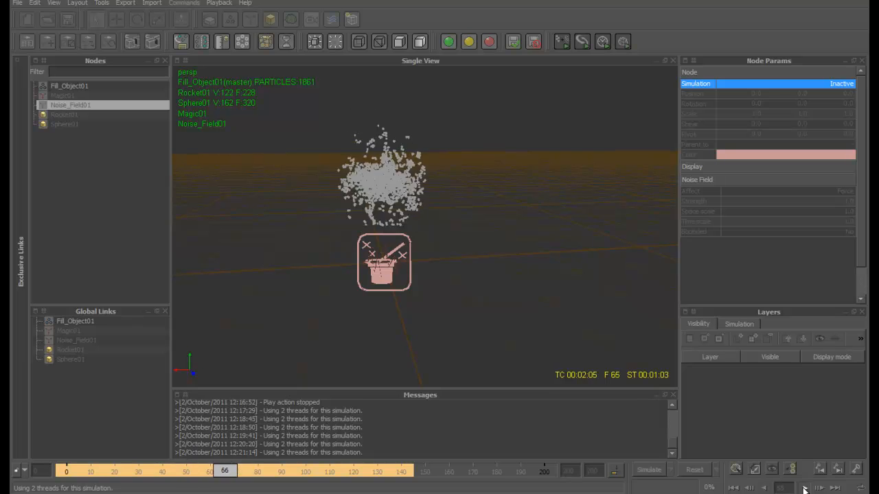
left_click(802, 488)
left_click(731, 487)
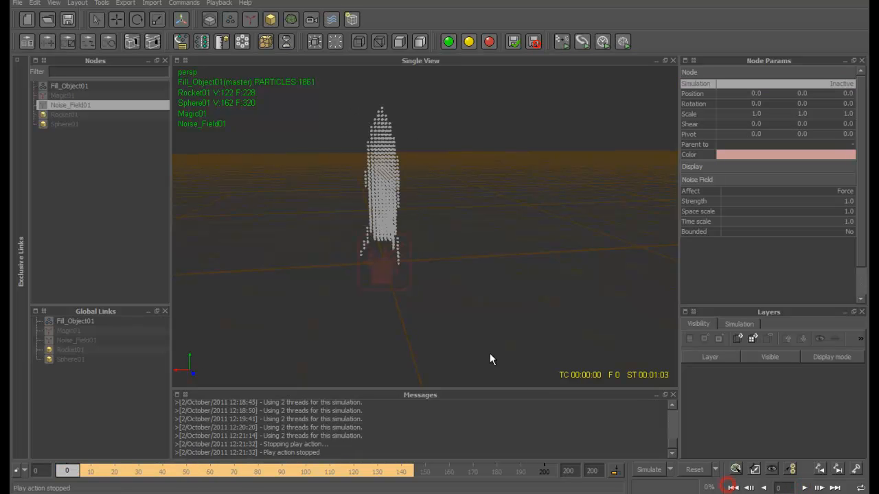
Step: Set the Noise Field daemon's Strength to 5.0
left_click(64, 105)
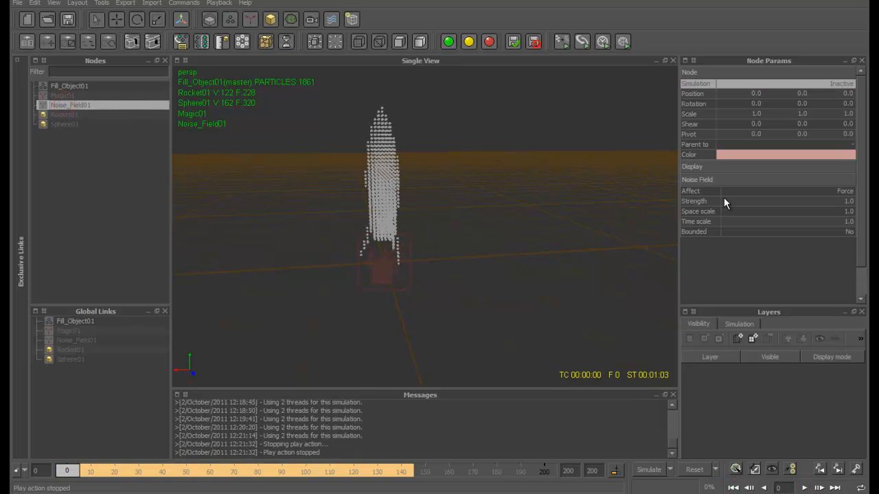
double_click(846, 202)
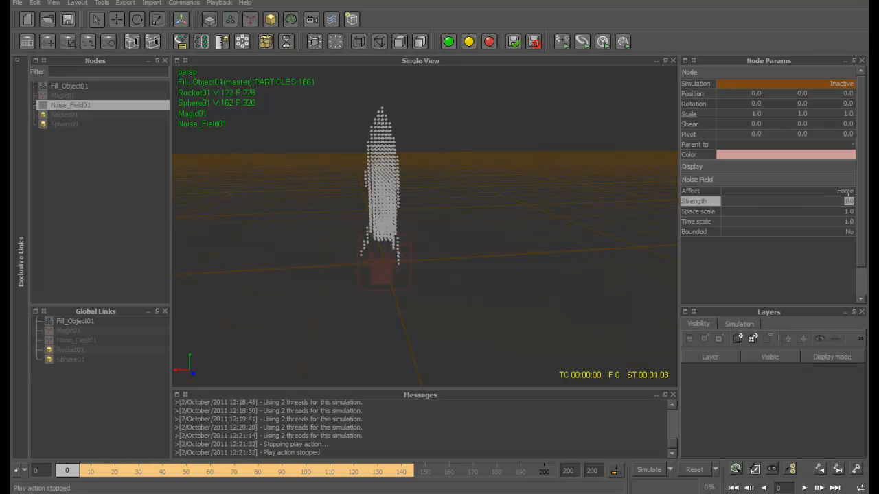
left_click(796, 260)
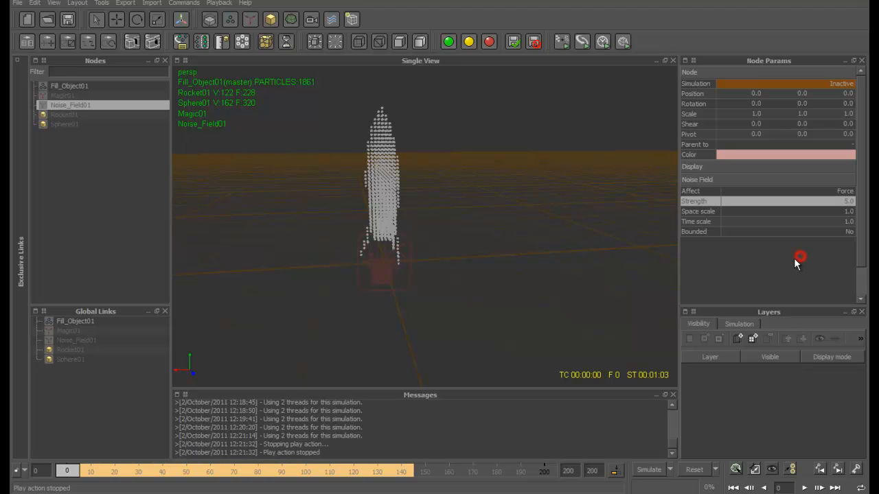
Step: Resimulate from frame 0 through frame 200 over the cached data, and return to frame 0
left_click(649, 471)
left_click(411, 253)
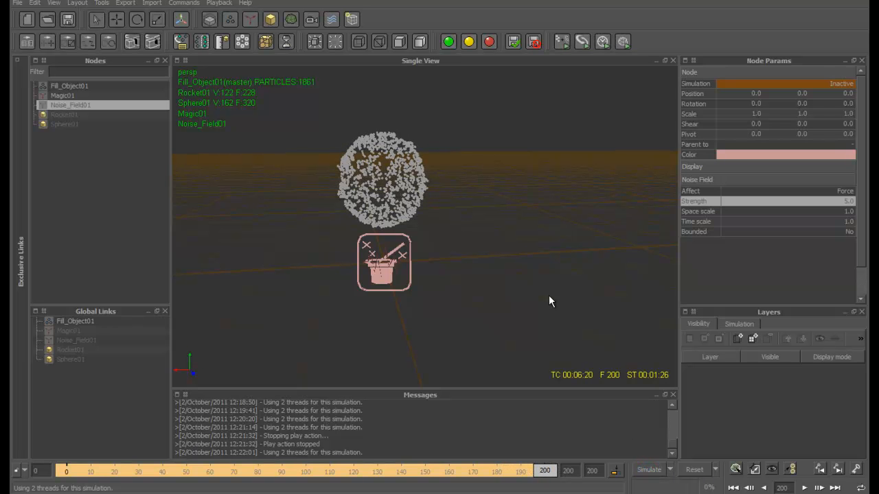
left_click(733, 487)
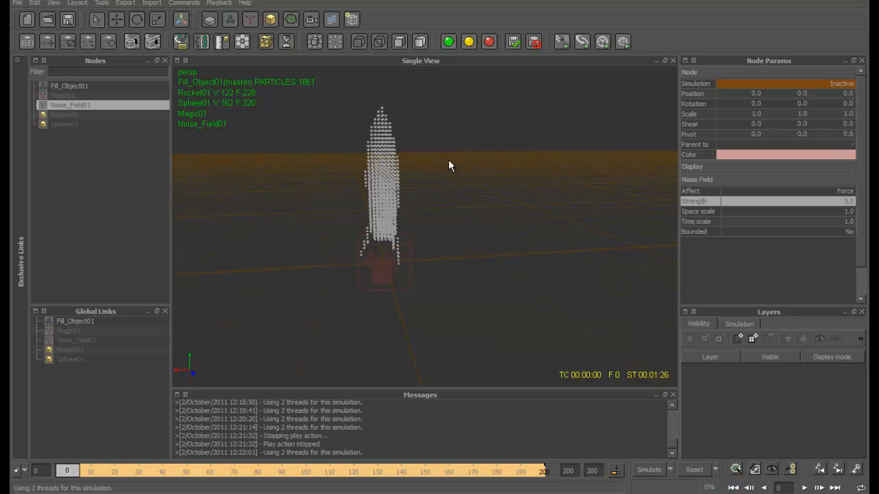
Step: Add a Cross object and move it up to a Y position of about 1.31, around the rocket particles
left_click(272, 19)
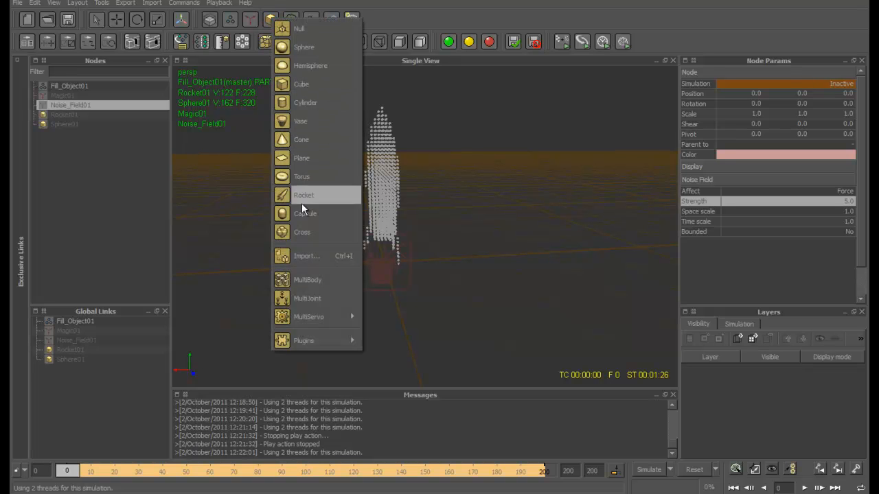
left_click(302, 232)
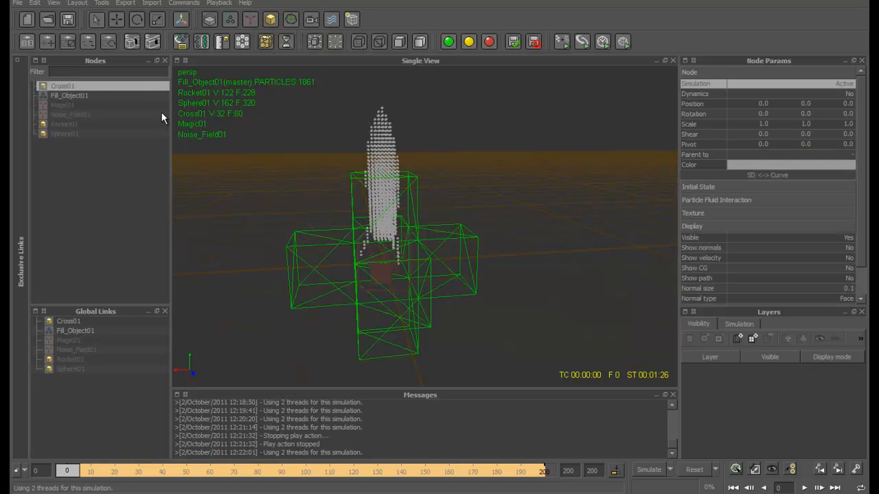
left_click(119, 20)
left_click_drag(382, 204, 381, 125)
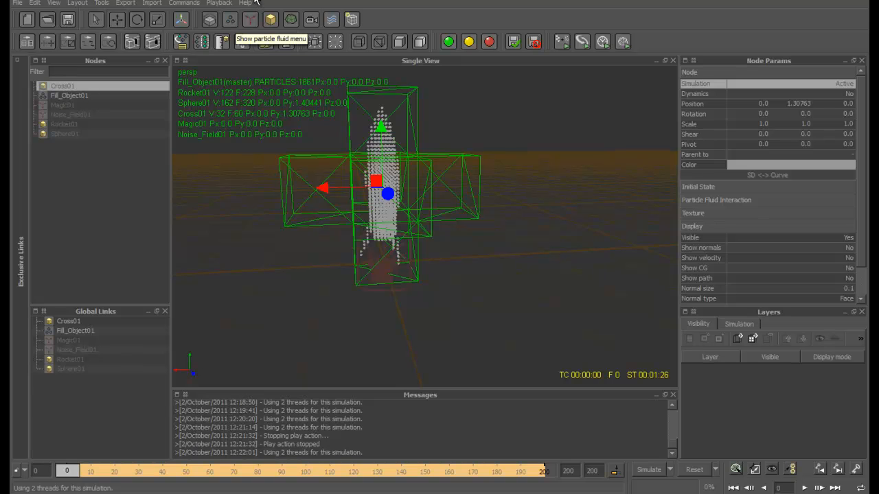
Step: Scale the cross down to about 0.39 in X, 0.49 in Y and 0.41 in Z
left_click(157, 21)
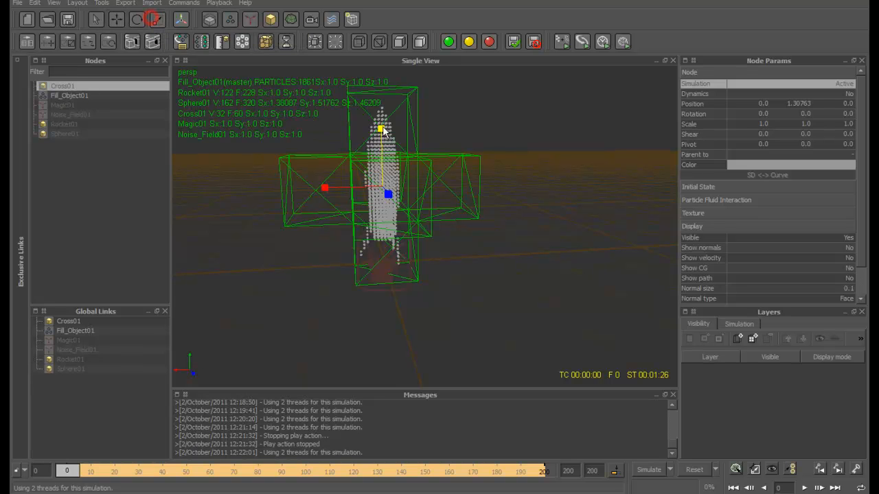
left_click_drag(381, 130, 380, 141)
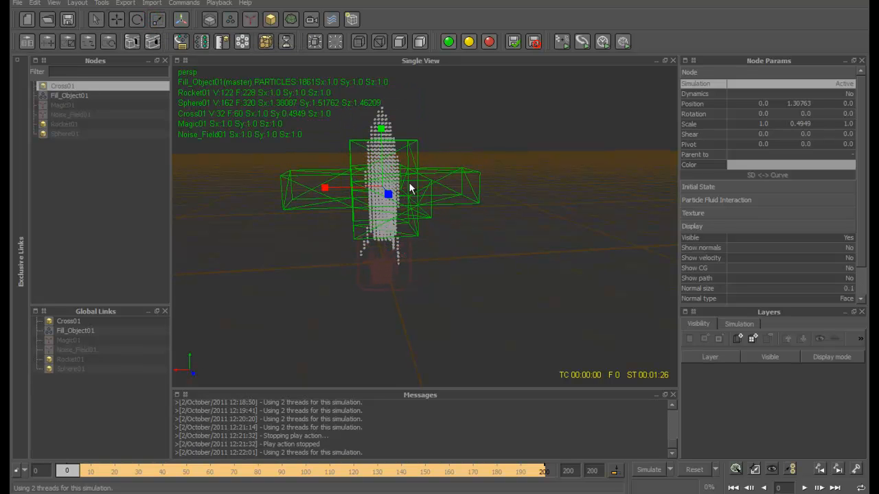
left_click_drag(325, 190, 388, 199)
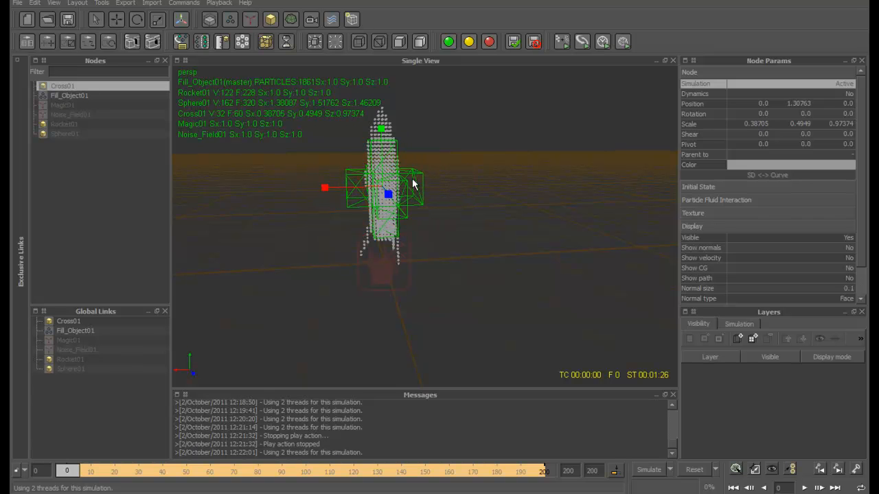
left_click_drag(456, 189, 346, 236, "alt")
left_click_drag(334, 188, 369, 184)
left_click_drag(356, 236, 457, 191, "alt")
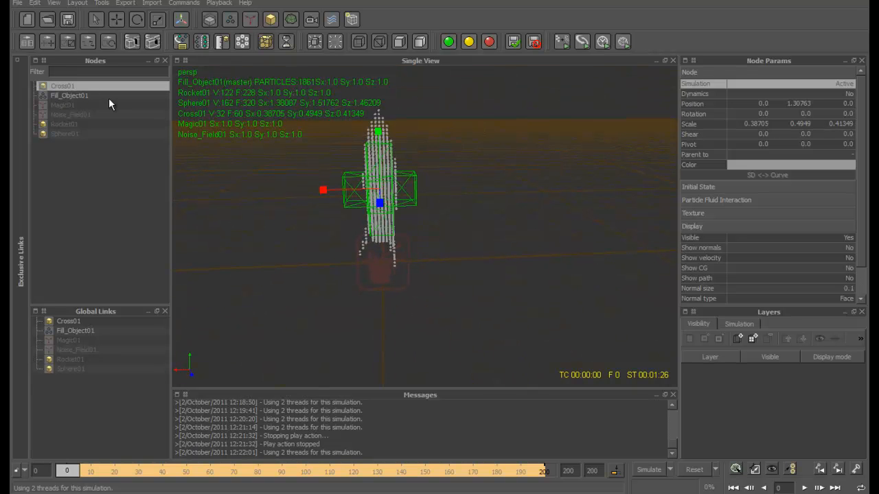
Step: Go to frame 120 and set the Magic daemon's target Object to Cross01
left_click(65, 105)
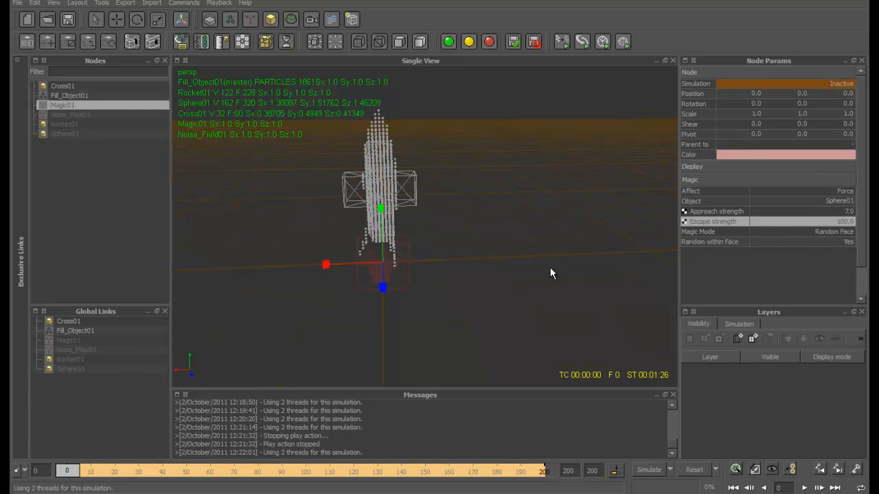
left_click_drag(62, 479, 354, 447)
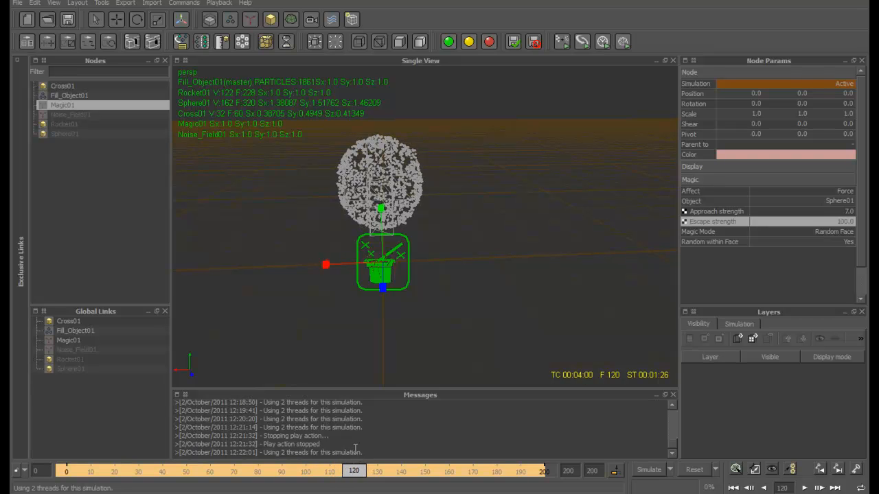
double_click(844, 201)
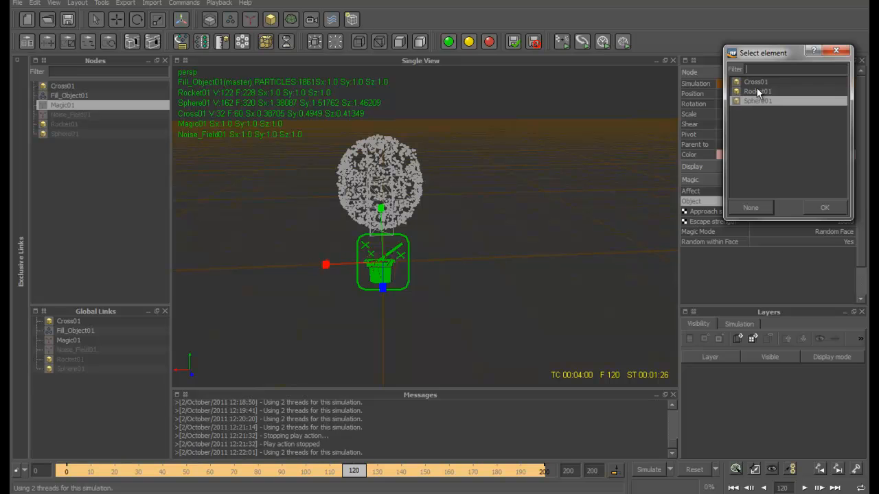
left_click(758, 81)
left_click(842, 207)
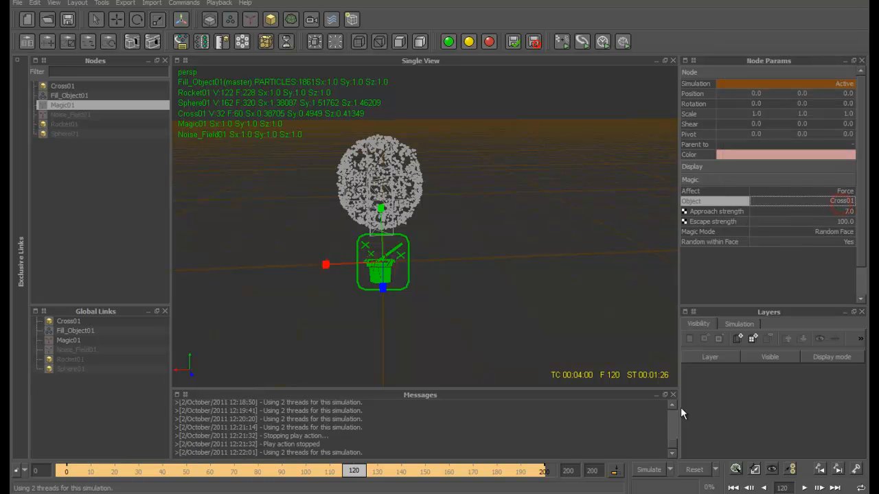
Step: Resimulate from frame 120 over the cached data, stop at frame 150, and scrub back to frame 120
left_click(647, 469)
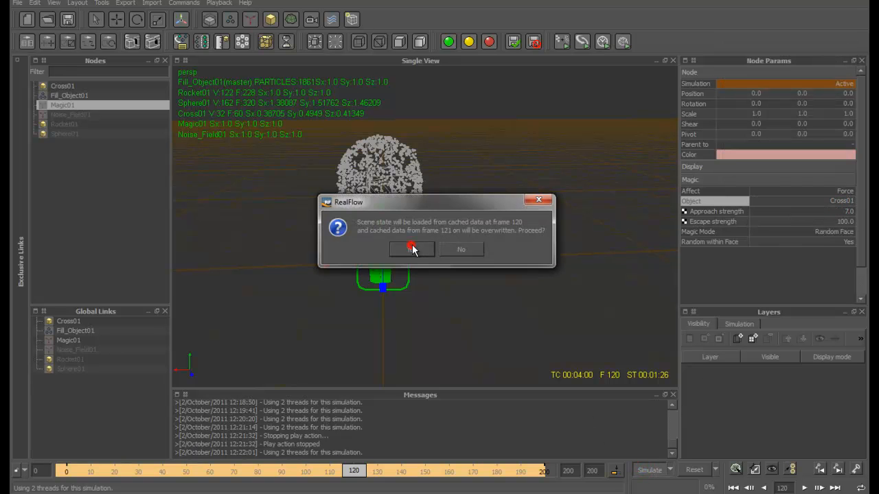
left_click(405, 249)
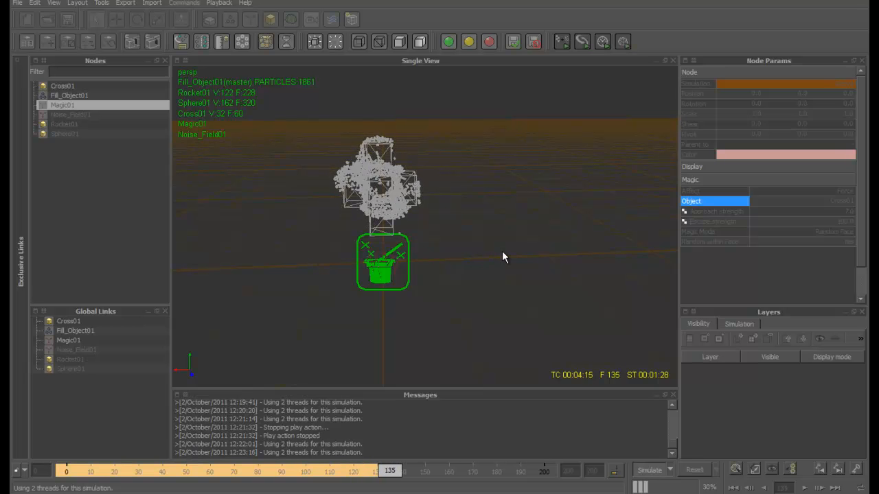
left_click(639, 470)
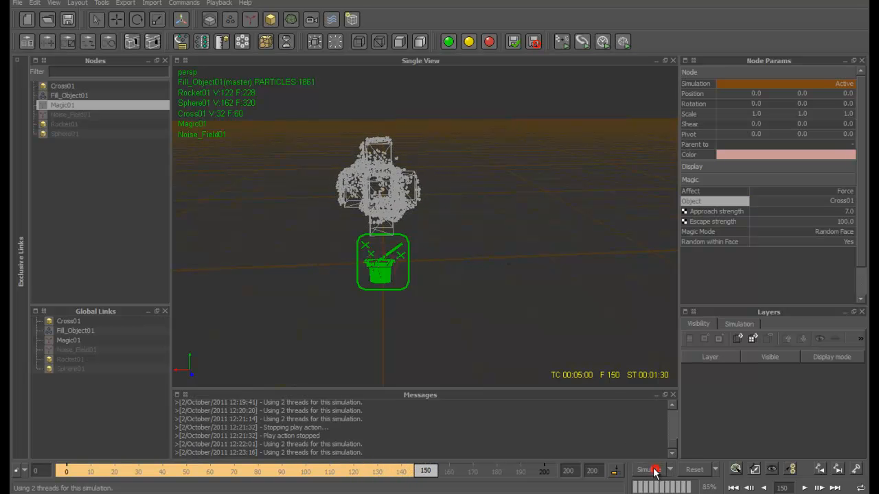
left_click_drag(422, 473, 356, 485)
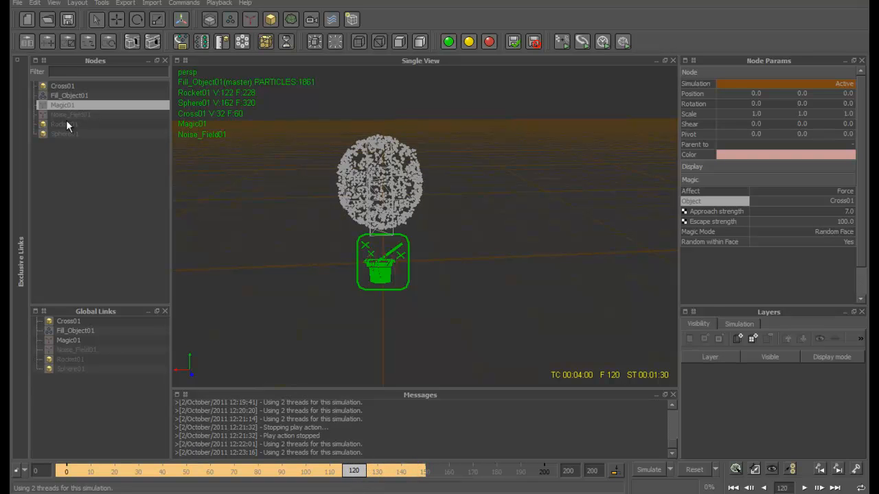
Step: Set the Cross01 object's Simulation state to Inactive and its Visible option to No
left_click(71, 86)
left_click(843, 83)
left_click(849, 83)
left_click(795, 94)
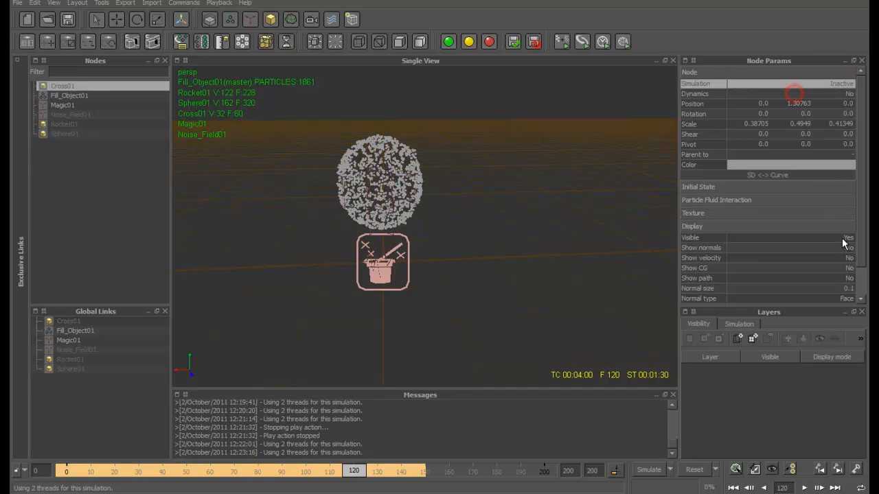
double_click(842, 238)
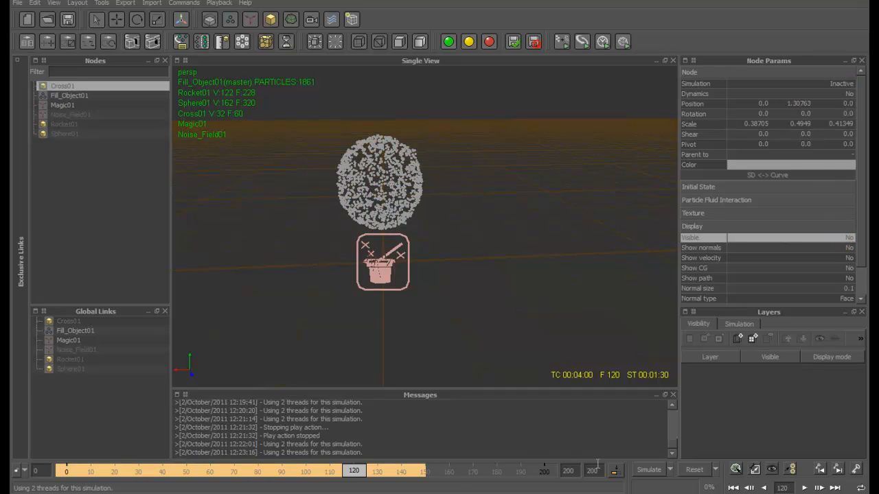
Step: Resimulate from frame 120 through frame 200 over the cached data, and play back the whole morph from frame 0
left_click(645, 474)
key("Return")
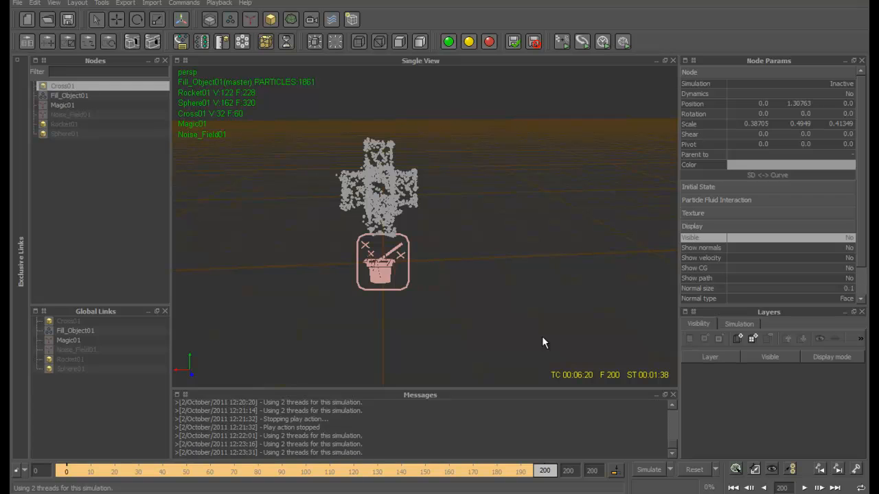
left_click(734, 487)
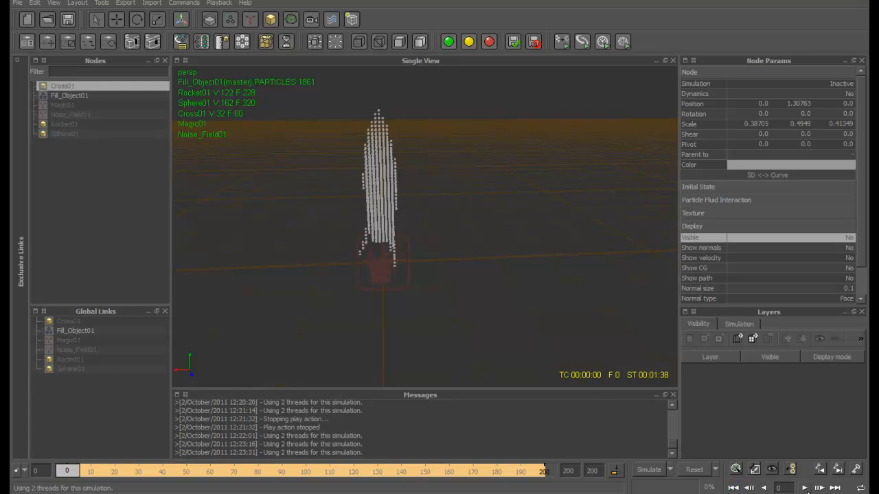
left_click(805, 487)
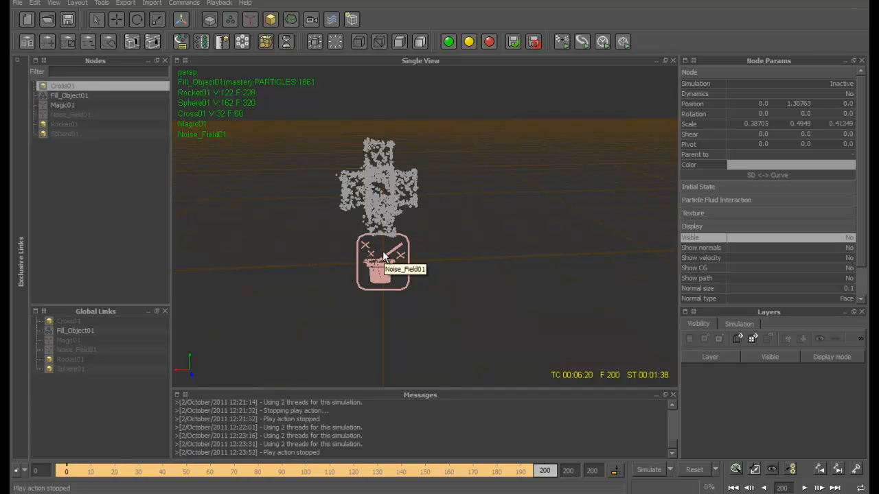
left_click(732, 487)
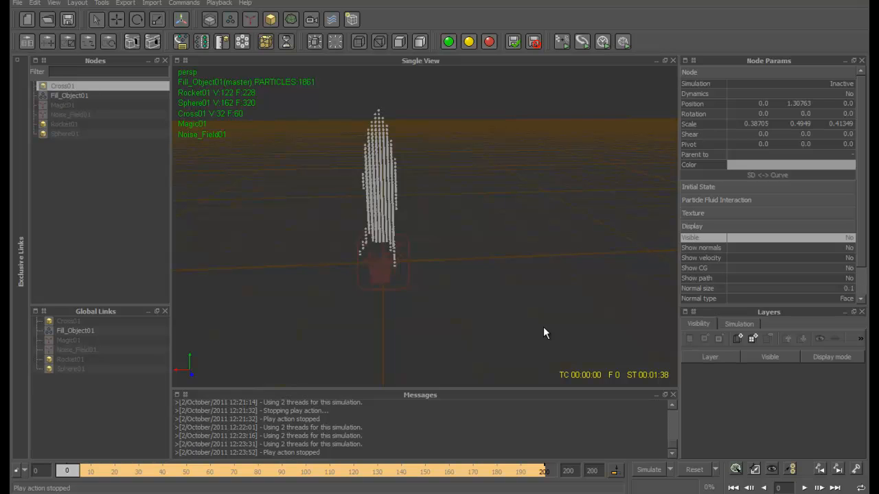
Step: Set the Fill_Object01 particle Resolution to 15
left_click_drag(317, 77, 450, 283)
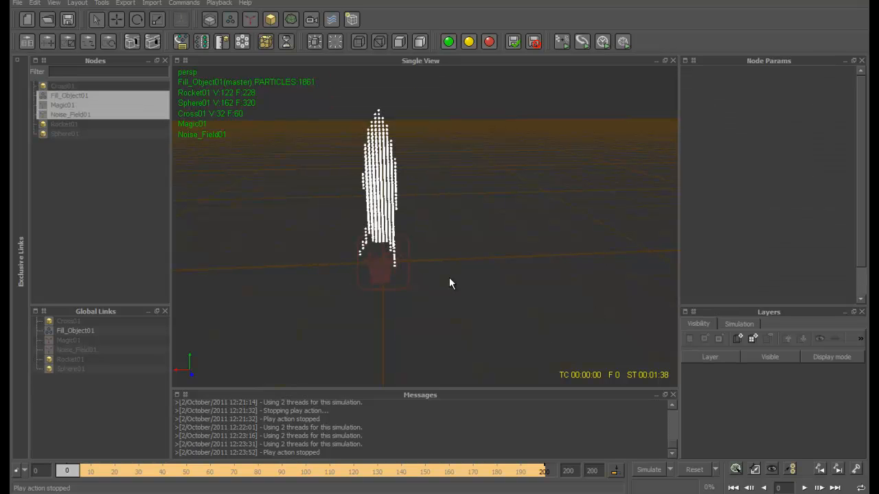
left_click(449, 278)
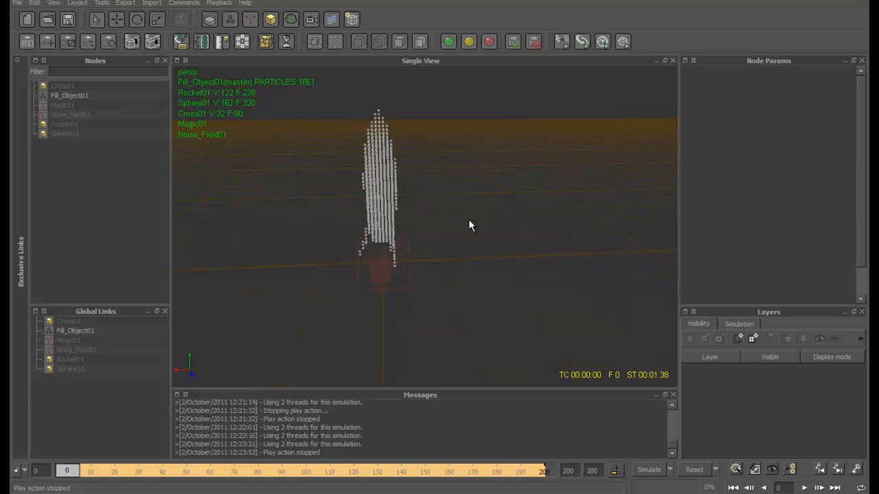
left_click(69, 96)
left_click(849, 110)
left_click(848, 121)
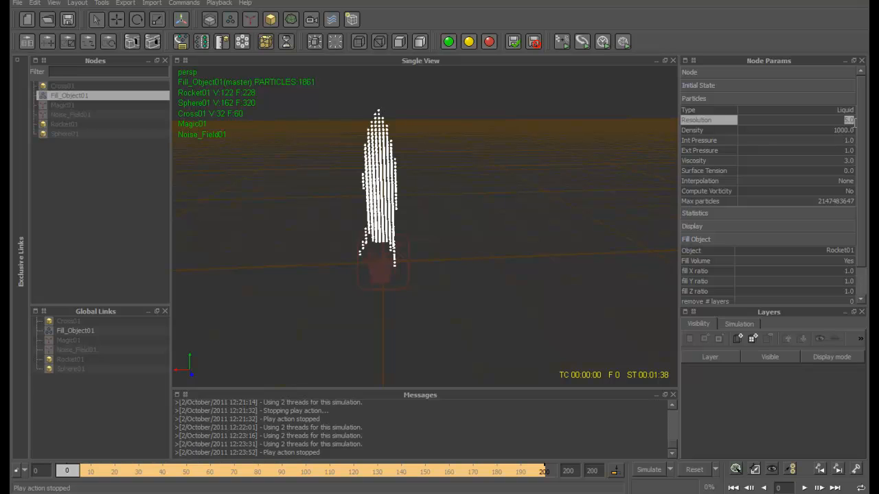
type("15")
left_click(585, 166)
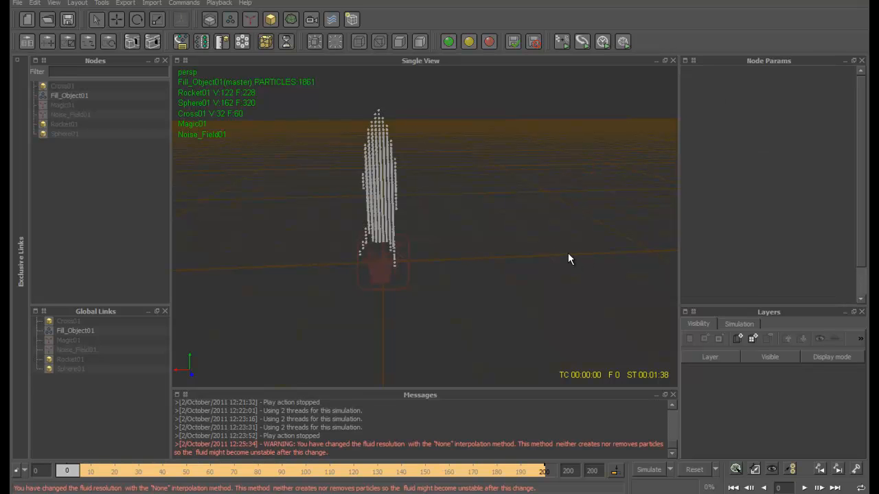
Step: Review the cached particles at frame 200, and reset all the simulation data to refill the rocket
left_click_drag(336, 100, 446, 302)
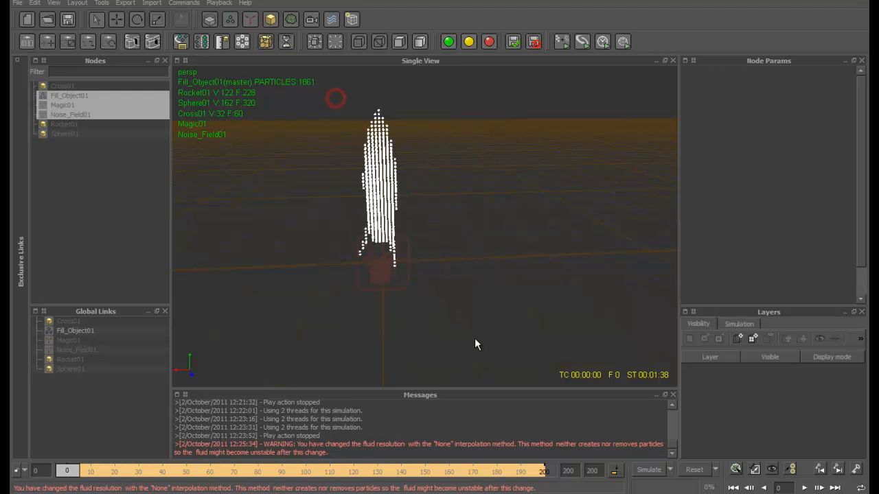
left_click(306, 210)
left_click_drag(321, 74, 490, 354)
left_click_drag(544, 471, 549, 418)
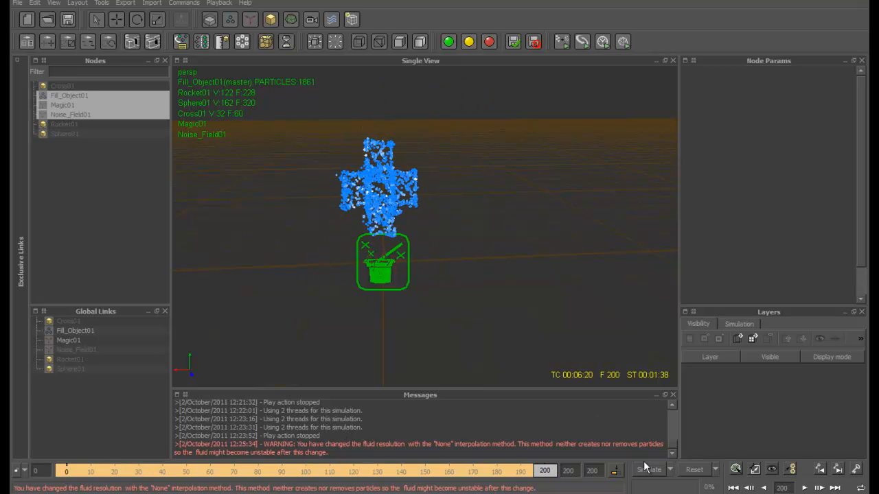
left_click(694, 470)
left_click(413, 245)
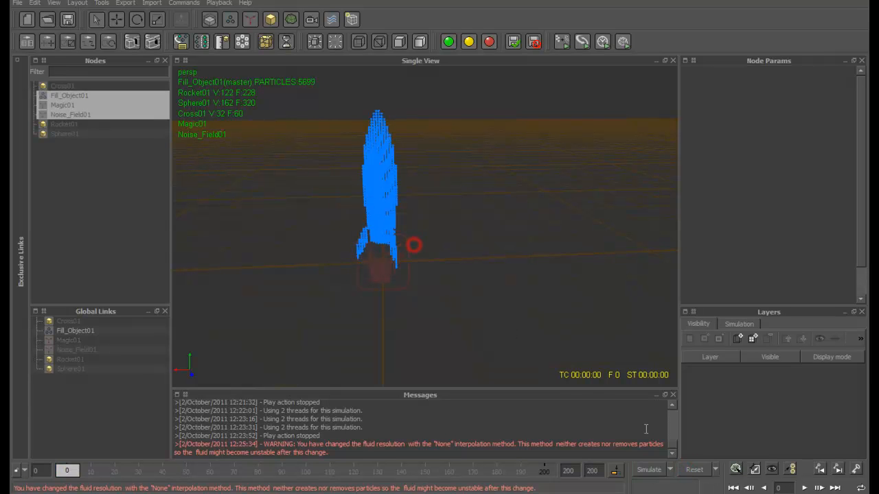
Step: Try simulating the denser particles from frame 0, stop at frame 121, and reset all the data
left_click(648, 475)
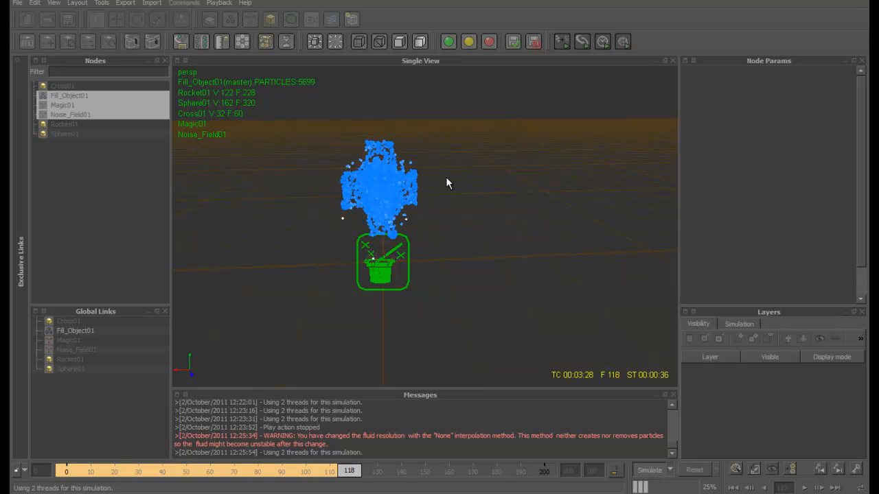
left_click(643, 469)
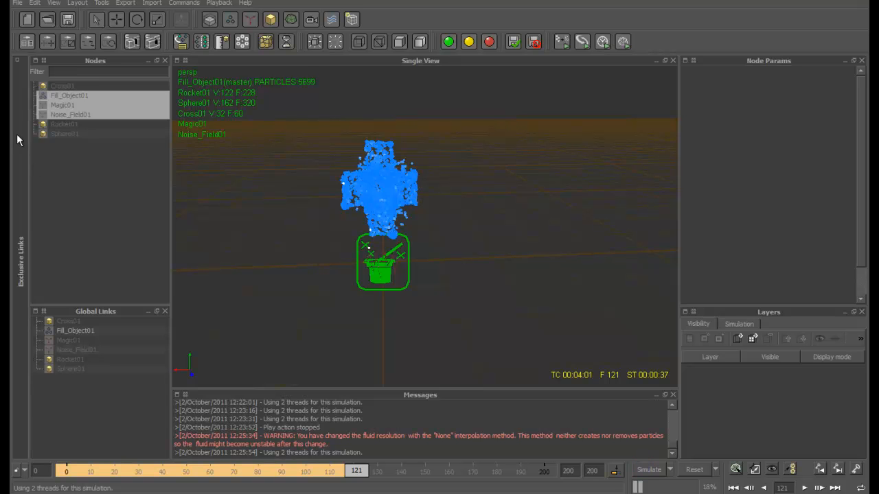
left_click(695, 470)
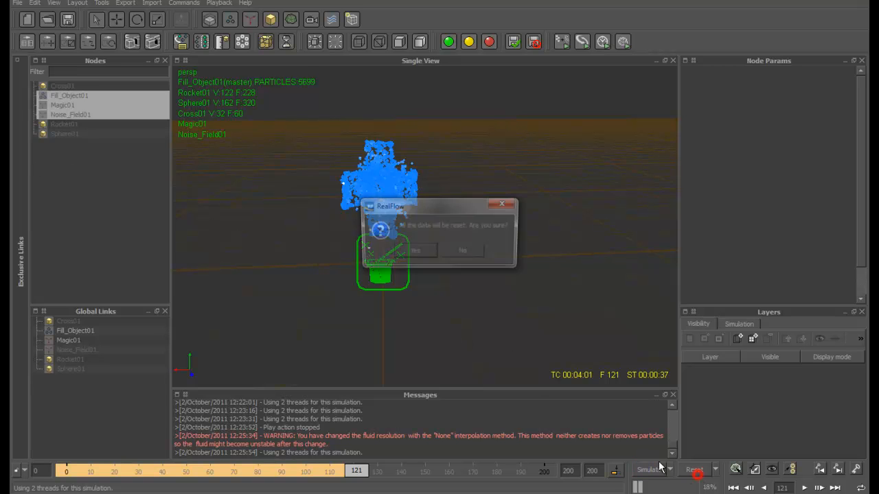
left_click(413, 250)
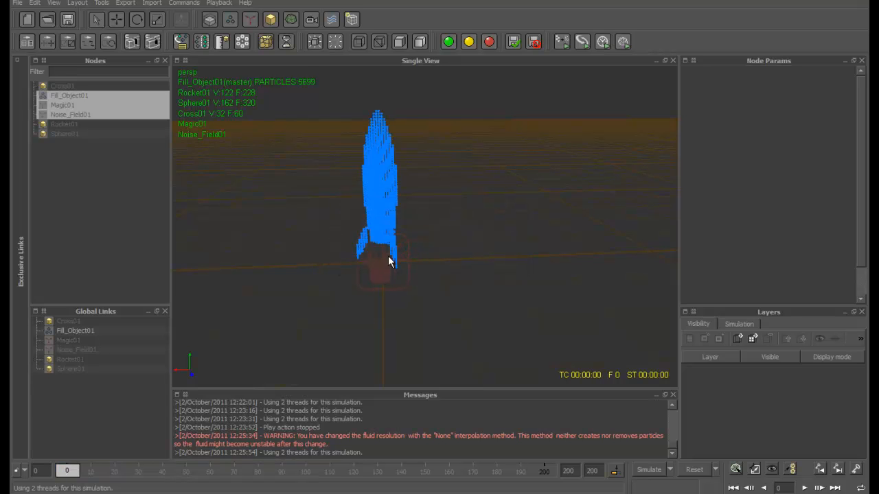
Step: Try changing Fill_Object01's Object and Fill Volume settings, and undo both parameter changes
left_click(122, 172)
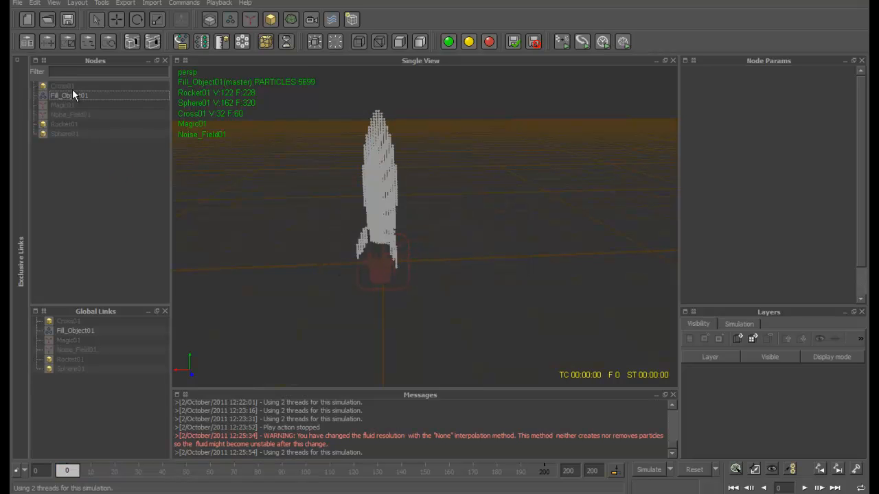
left_click(72, 132)
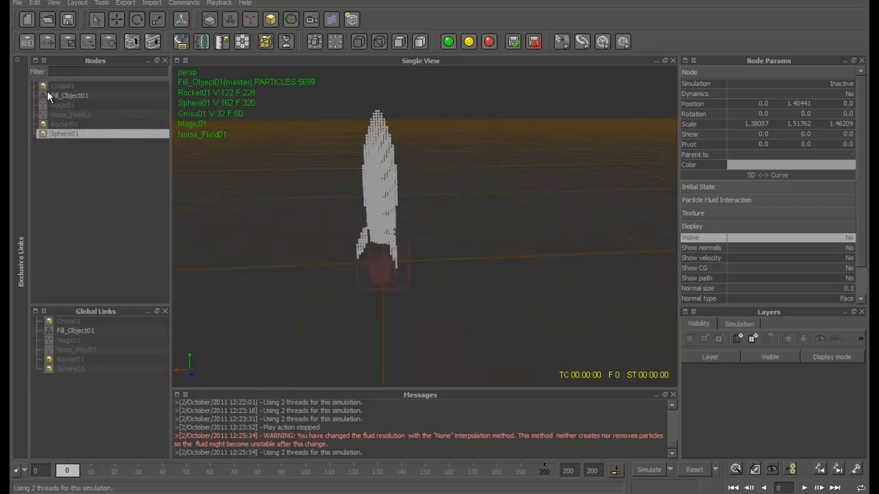
left_click(77, 95)
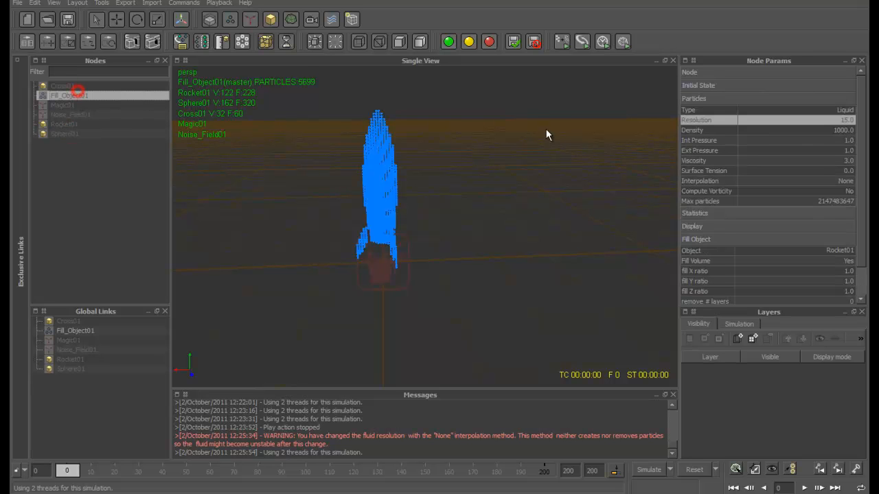
left_click(845, 251)
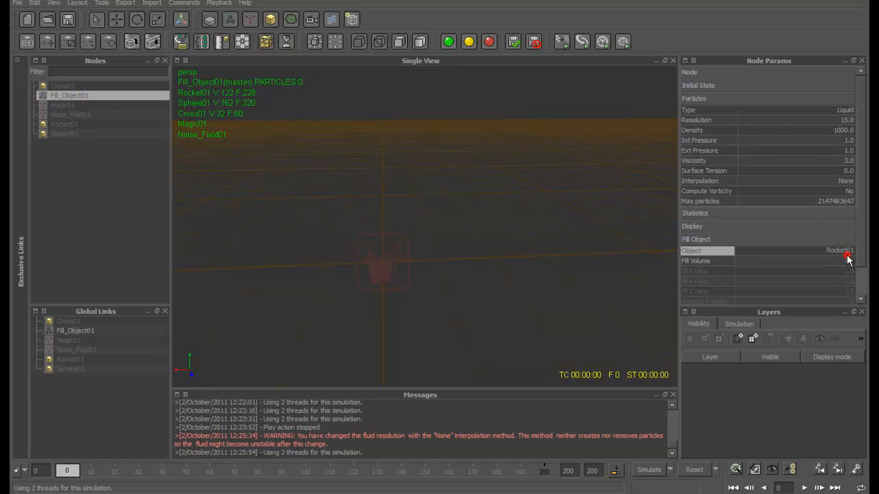
left_click(845, 252)
left_click(827, 266)
left_click(794, 270)
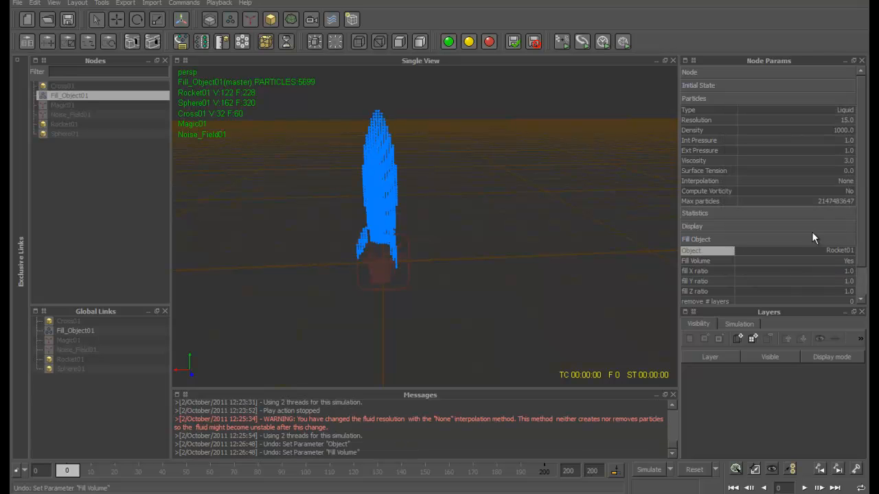
Step: Set the Magic01 daemon's target Object back to Sphere01
left_click(73, 106)
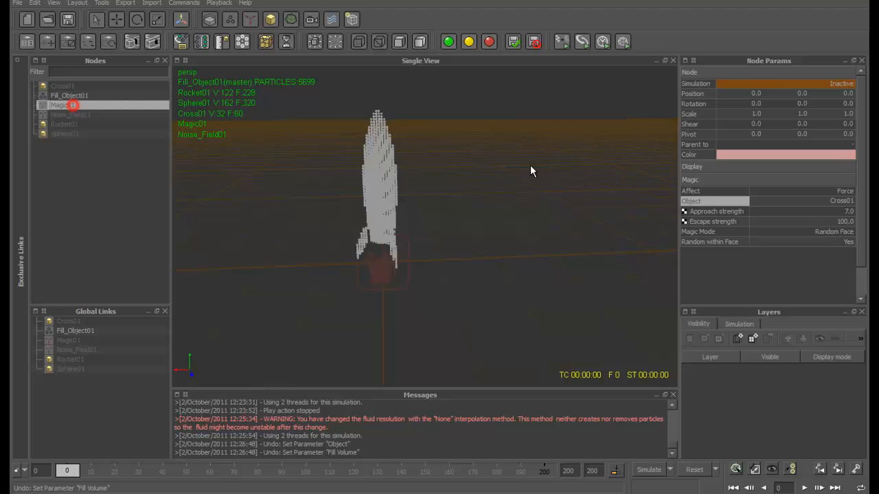
left_click(844, 201)
left_click(756, 106)
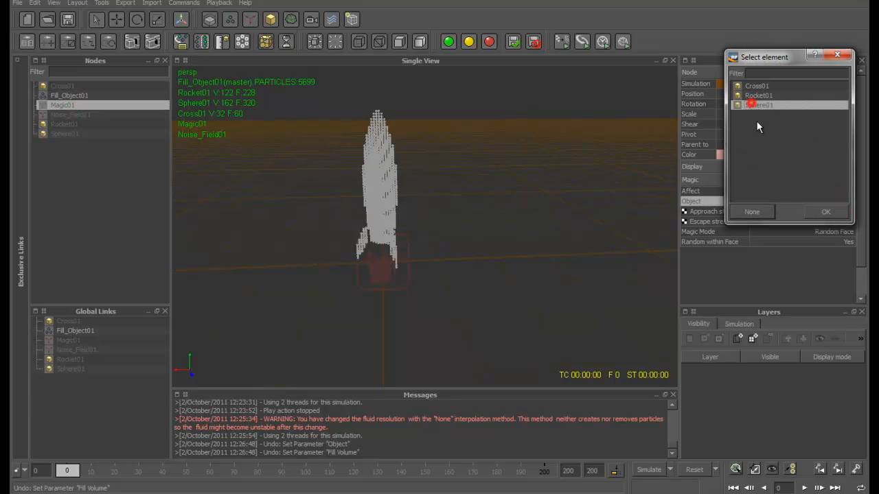
left_click(817, 211)
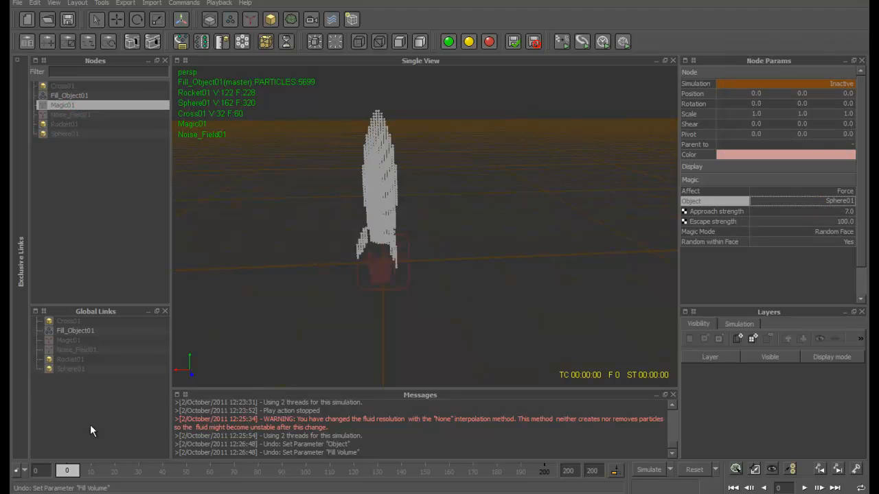
Step: Simulate the denser particles from frame 0, stop at frame 143, and scrub back to frame 120
left_click(649, 471)
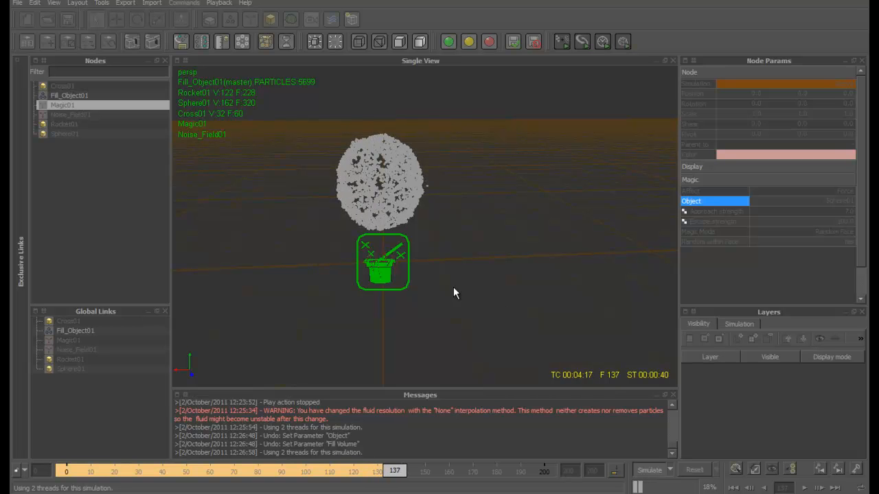
left_click(650, 473)
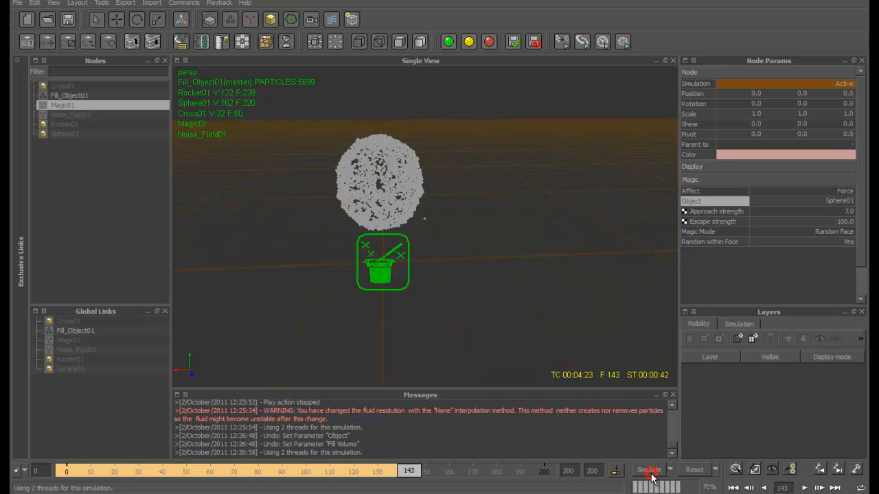
left_click_drag(407, 473, 357, 480)
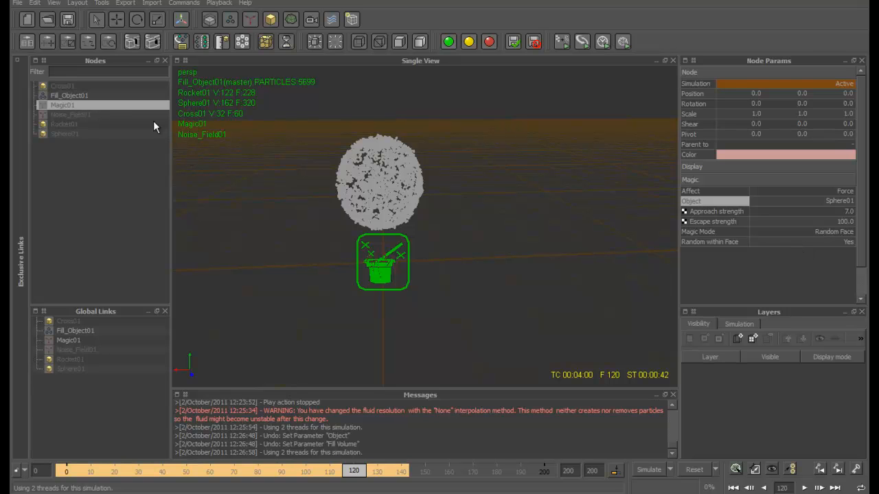
Step: Set the Magic01 daemon's target Object to Cross01 at frame 120
left_click(833, 203)
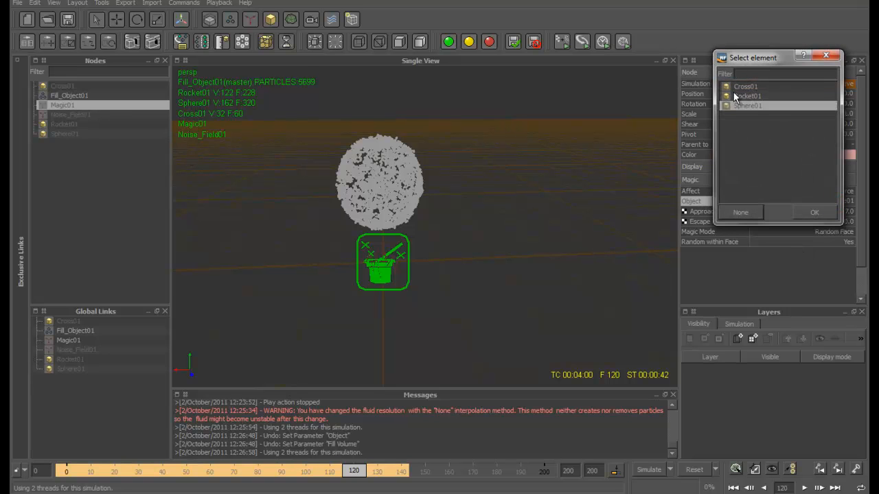
left_click(736, 96)
left_click(746, 87)
left_click(814, 210)
Step: Simulate from frame 120 through frame 200, overwriting the cached data from frame 121 on
left_click(649, 471)
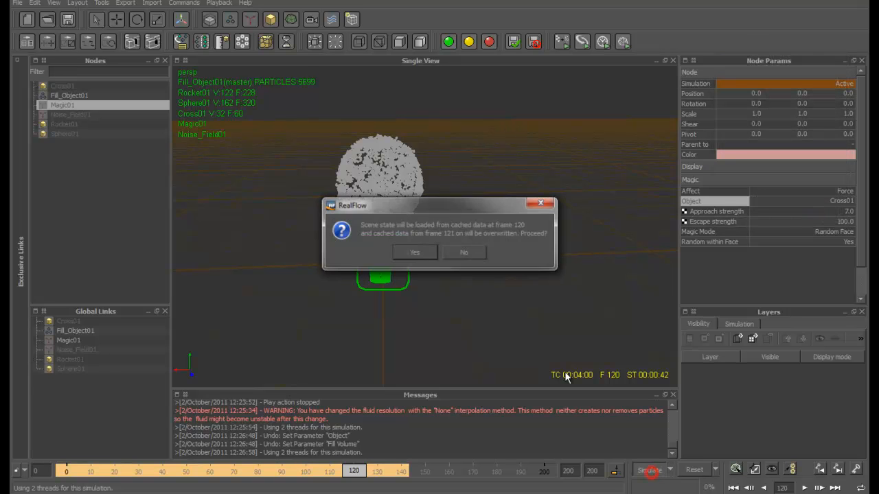
left_click(421, 252)
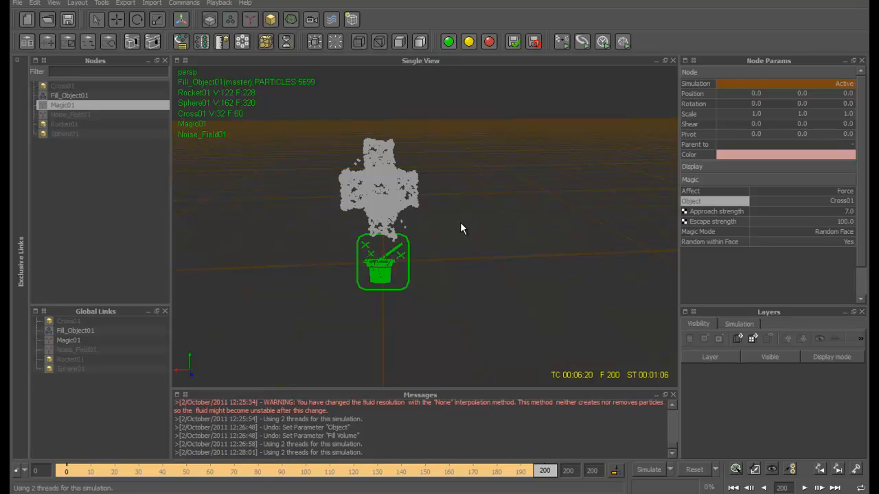
mouse_move(559, 471)
left_mouse_down()
mouse_move(73, 439)
mouse_move(430, 417)
mouse_move(95, 423)
mouse_move(521, 414)
mouse_move(551, 402)
left_mouse_up()
Step: Add a Particle mesh (Standard) and select the Fill_Object01 entry nested under it
left_click(291, 18)
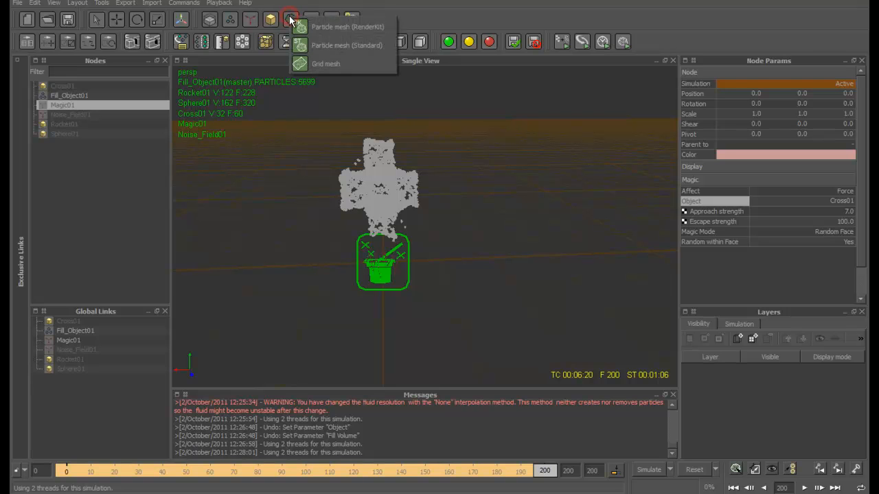
left_click(333, 46)
left_click(34, 125)
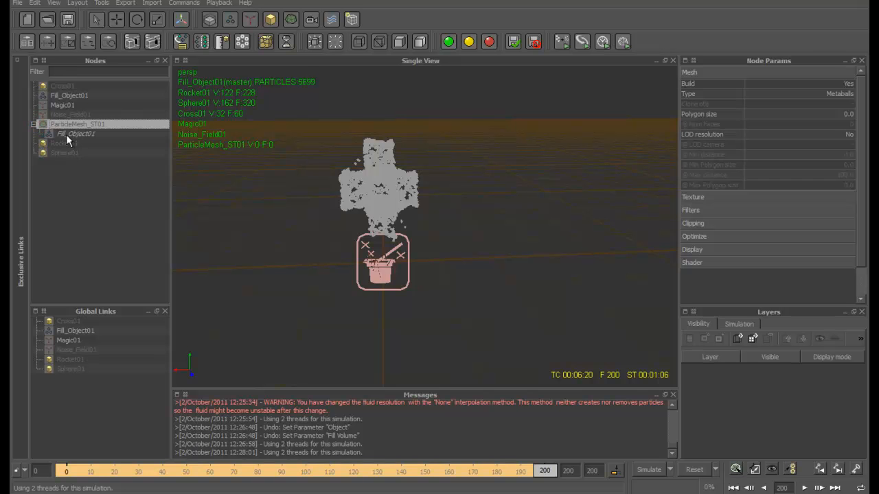
left_click(88, 134)
Step: Build the particle mesh sequence from frame 0 through frame 200, and scrub back to frame 0
left_click_drag(553, 467, 65, 439)
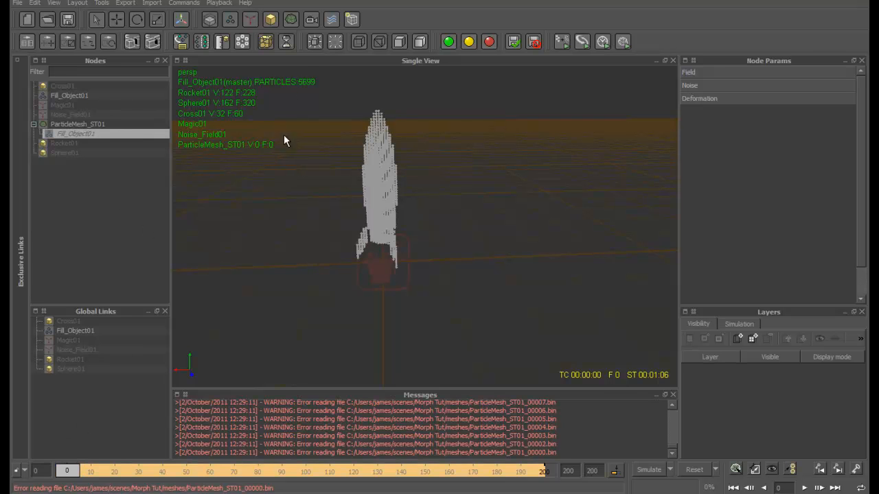
left_click(623, 42)
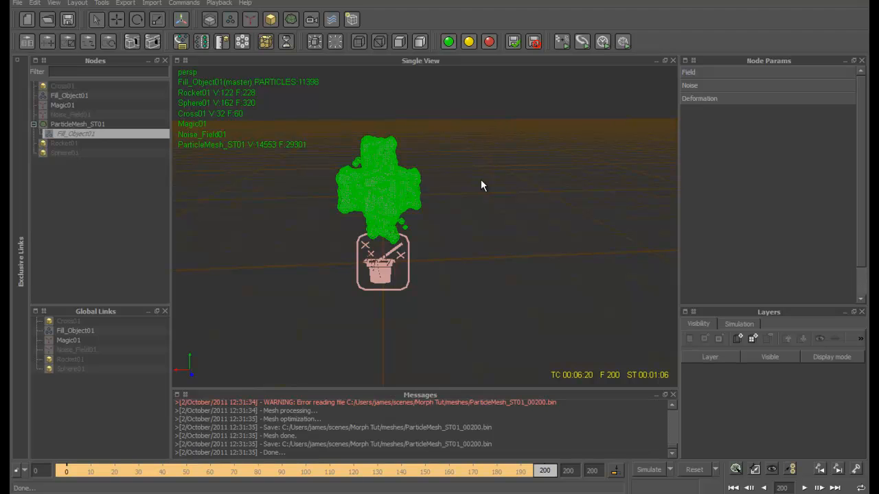
left_click_drag(544, 471, 55, 453)
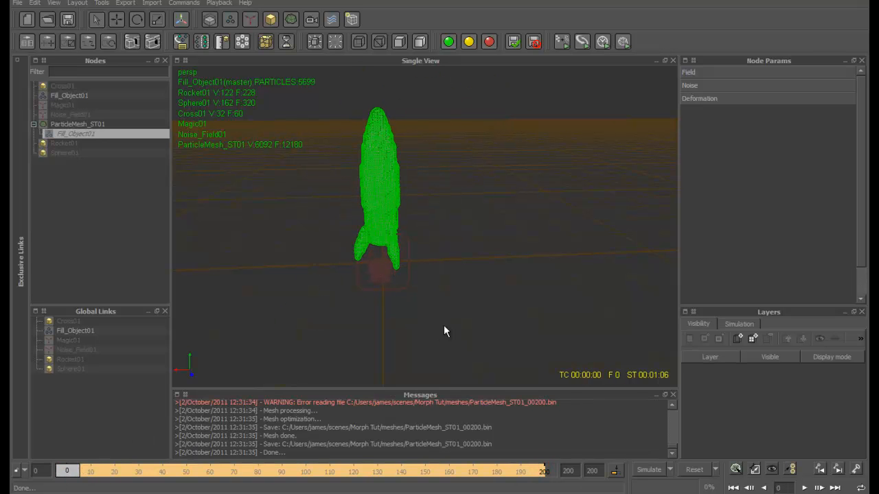
Step: Hide the Fill_Object01 particles by setting their Visible display option to No
left_click(505, 302)
left_click(390, 200)
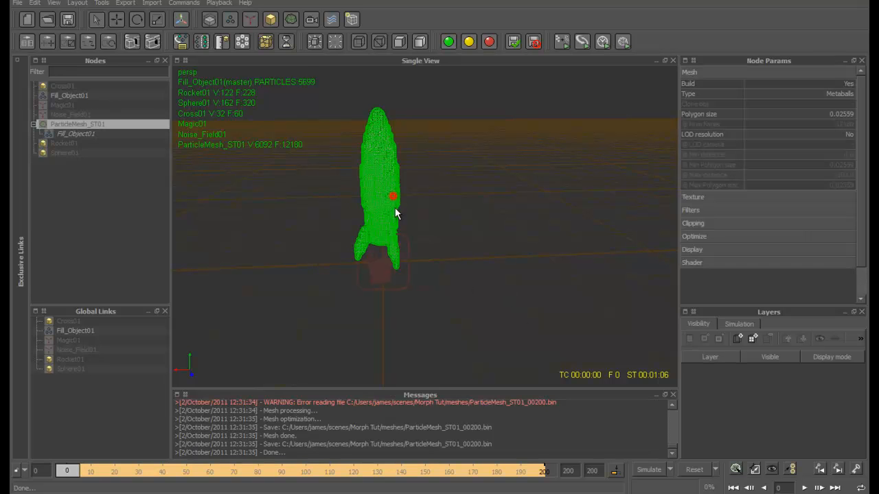
right_click(68, 93)
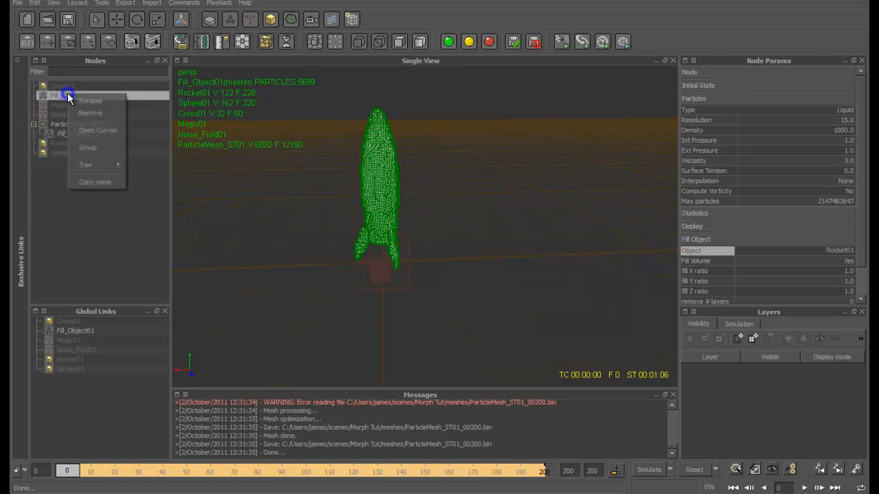
left_click(103, 241)
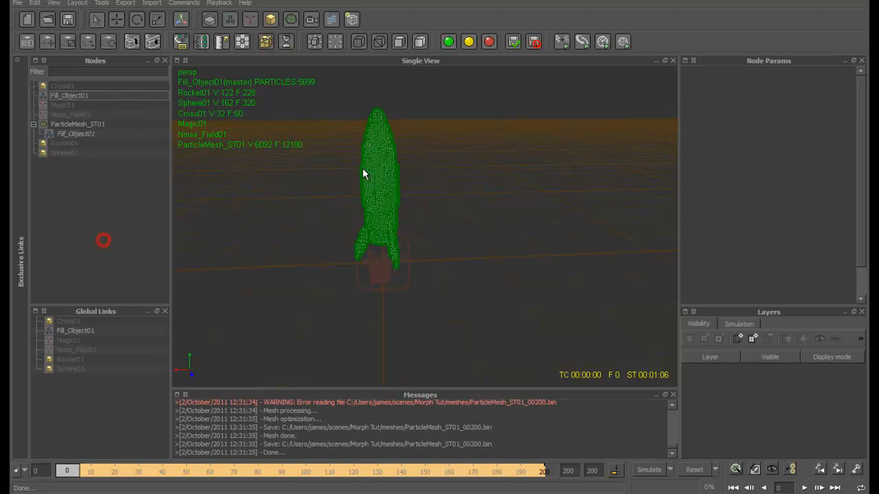
left_click(74, 98)
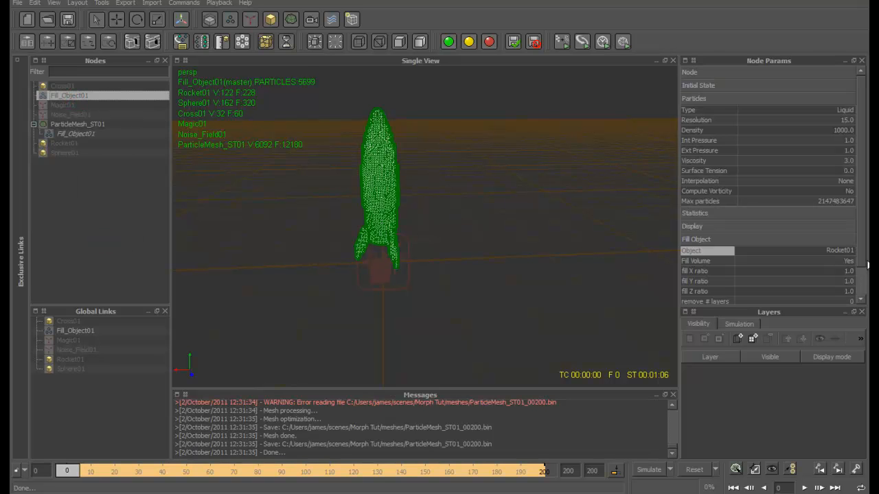
left_click(766, 224)
left_click(849, 238)
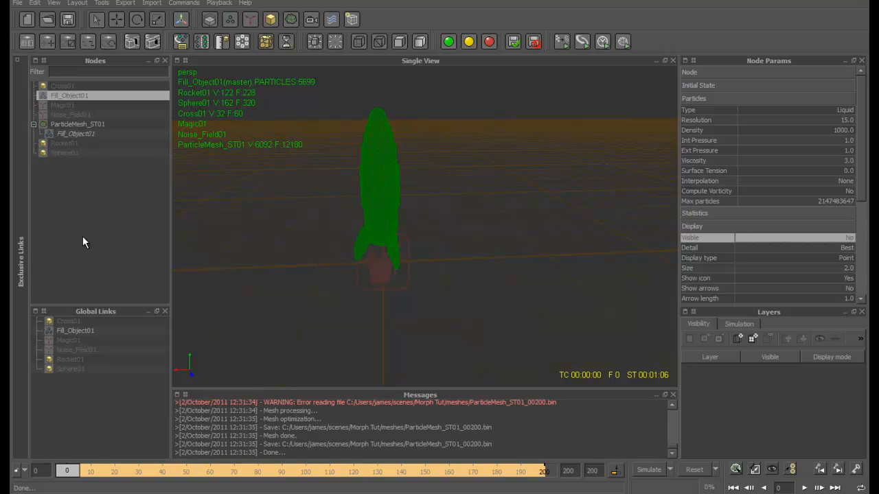
Step: Play back the meshed morph animation from frame 0 with the mesh deselected
left_click(390, 212)
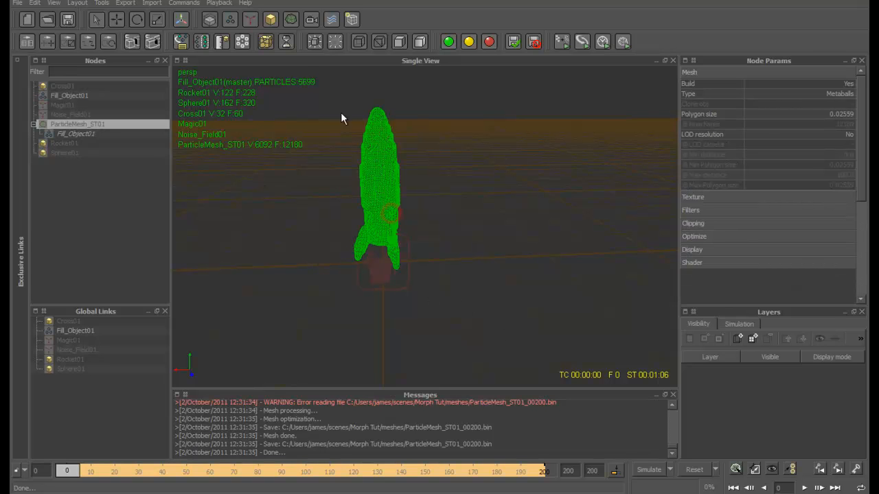
left_click(804, 488)
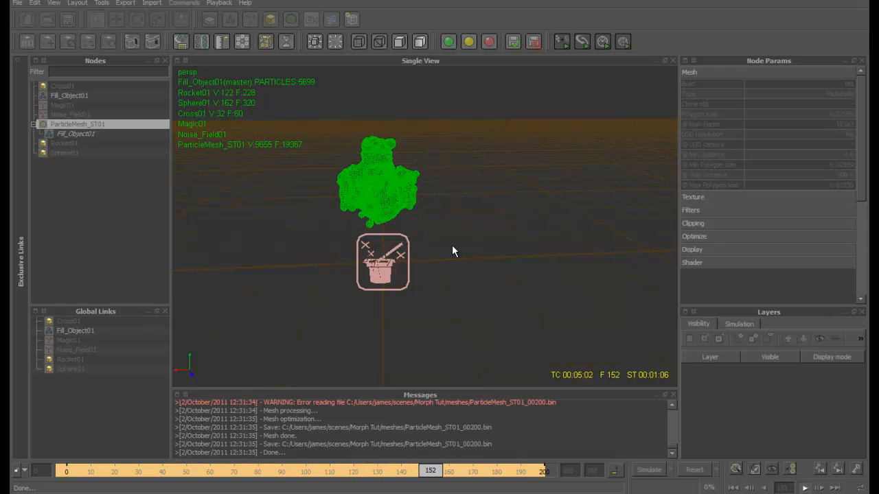
left_click(452, 245)
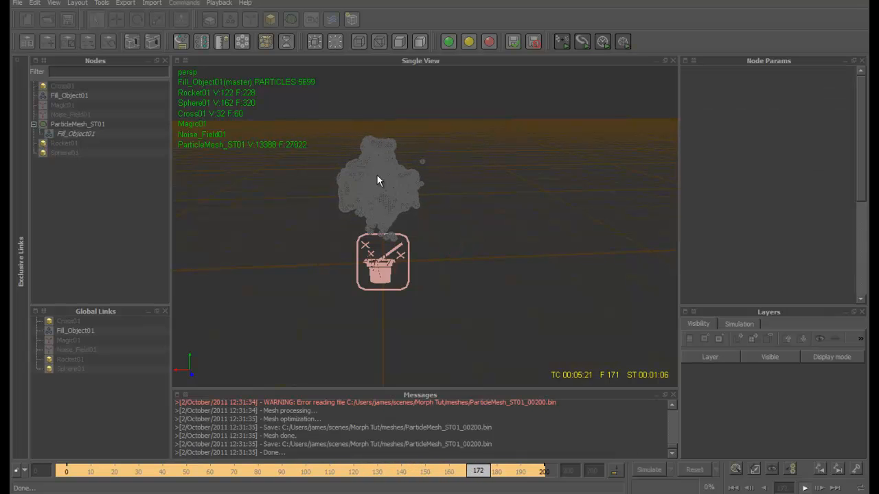